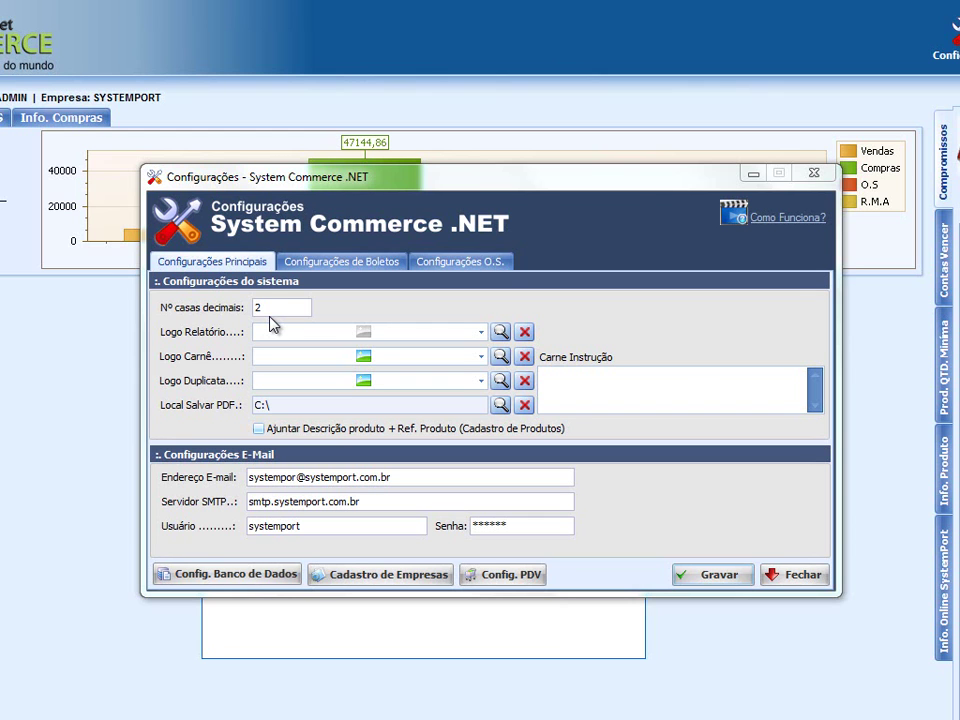
# Try 4 as the system's number of decimal places, and restore it to 2
pyautogui.click(233, 310)
pyautogui.write('4')
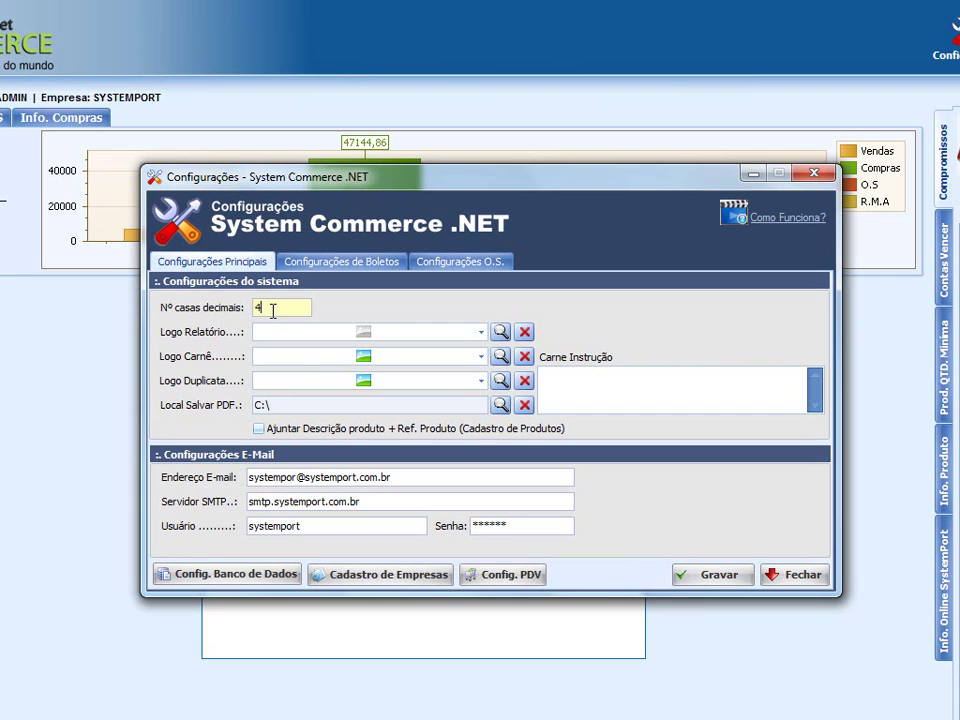
pyautogui.moveTo(272, 311); pyautogui.dragTo(242, 316)
# Load systemport.png from drive G: as the report logo (Logo Relatório) and preview the image
pyautogui.click(500, 333)
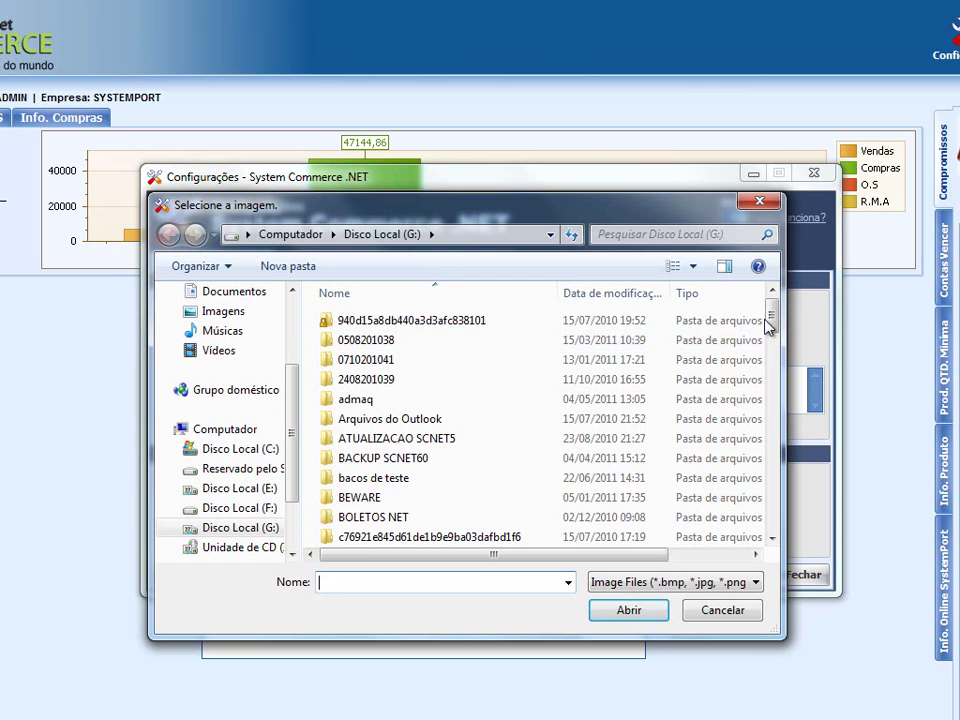
pyautogui.moveTo(769, 318); pyautogui.dragTo(761, 514)
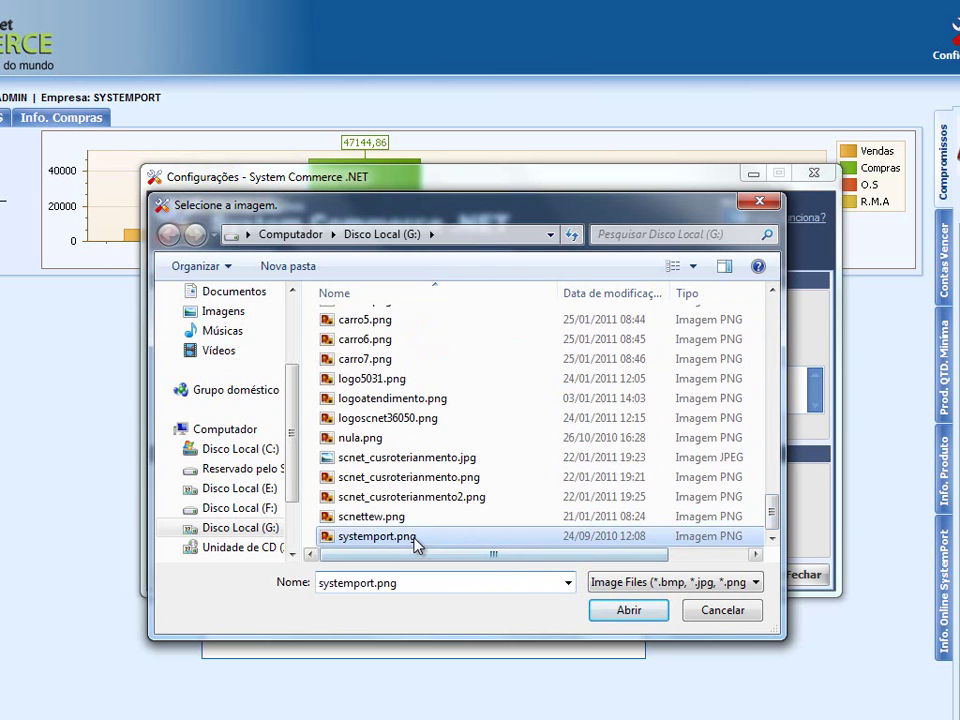
pyautogui.doubleClick(414, 537)
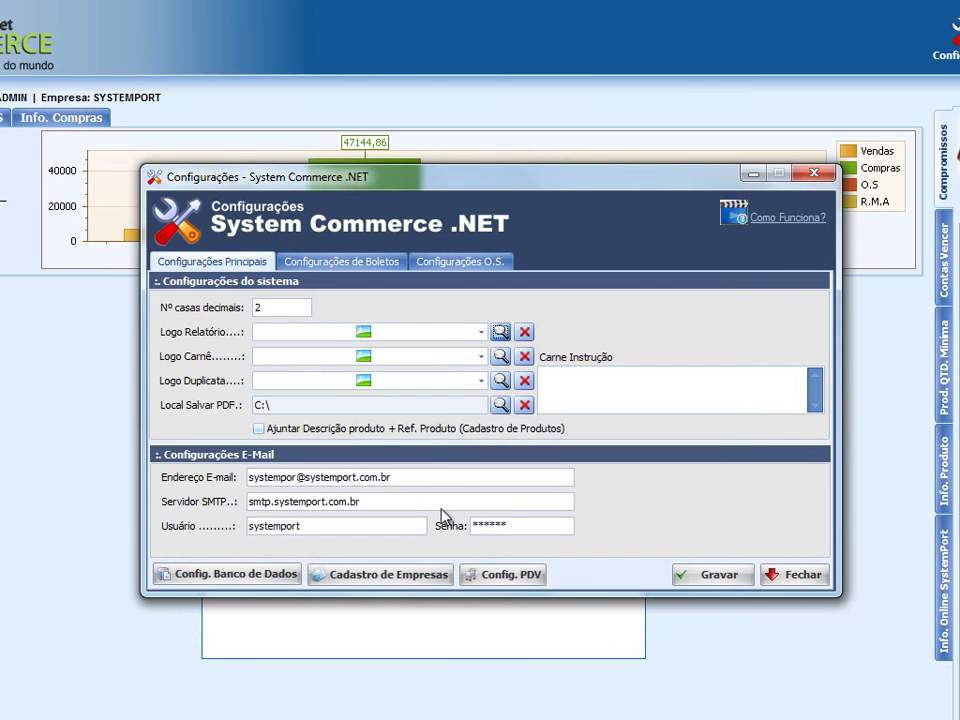
pyautogui.click(481, 334)
pyautogui.moveTo(441, 505); pyautogui.dragTo(465, 447)
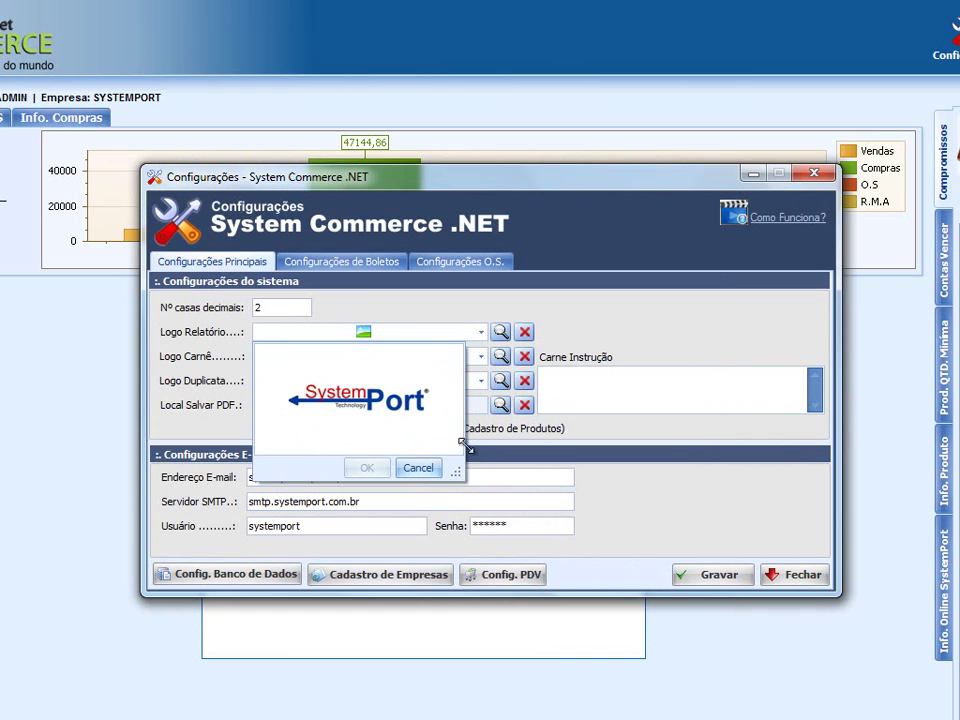
pyautogui.click(577, 329)
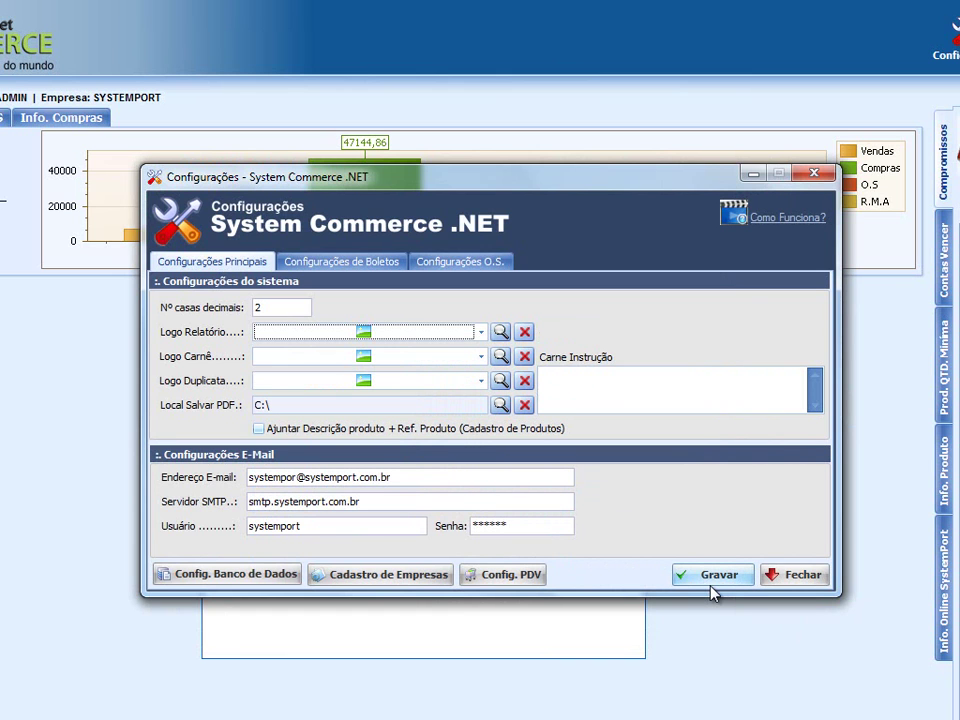
# Clear the report, carnê and duplicata logos, and place the cursor in the Carne Instrução text field
pyautogui.click(530, 333)
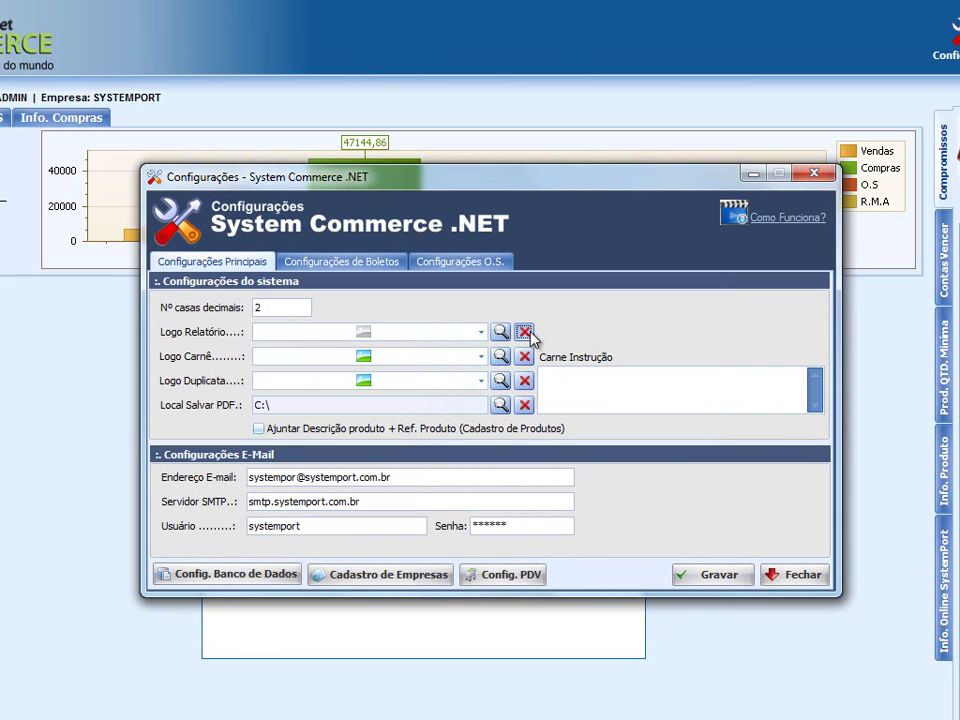
pyautogui.click(526, 332)
pyautogui.click(524, 356)
pyautogui.click(525, 381)
pyautogui.click(581, 382)
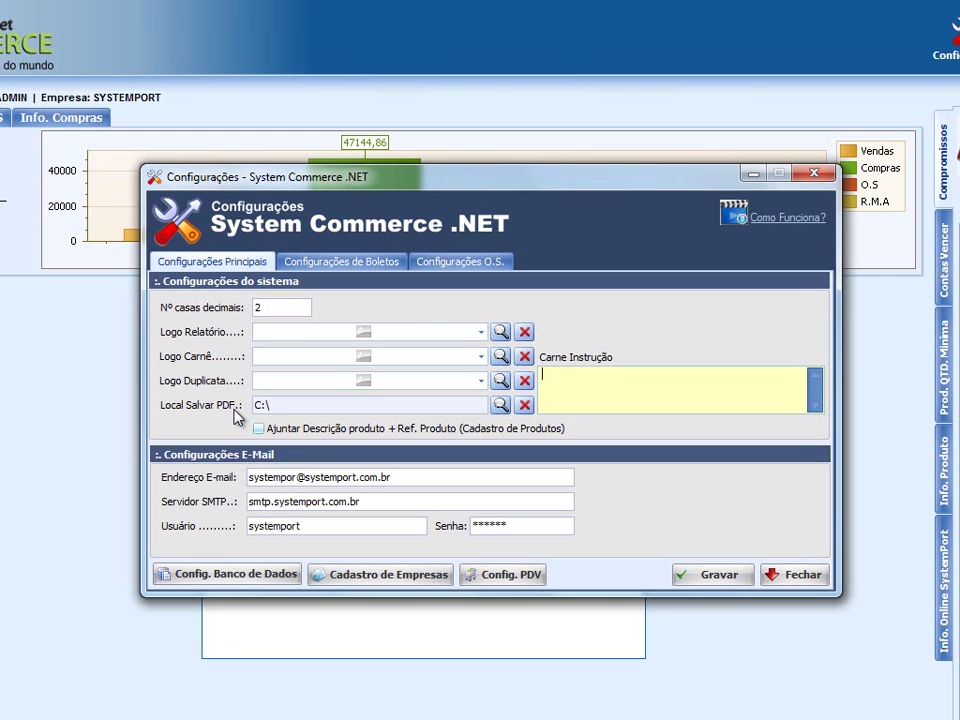
# Set the folder for saving PDF files (Local Salvar PDF) to C:\TEMP
pyautogui.moveTo(313, 406); pyautogui.dragTo(259, 405)
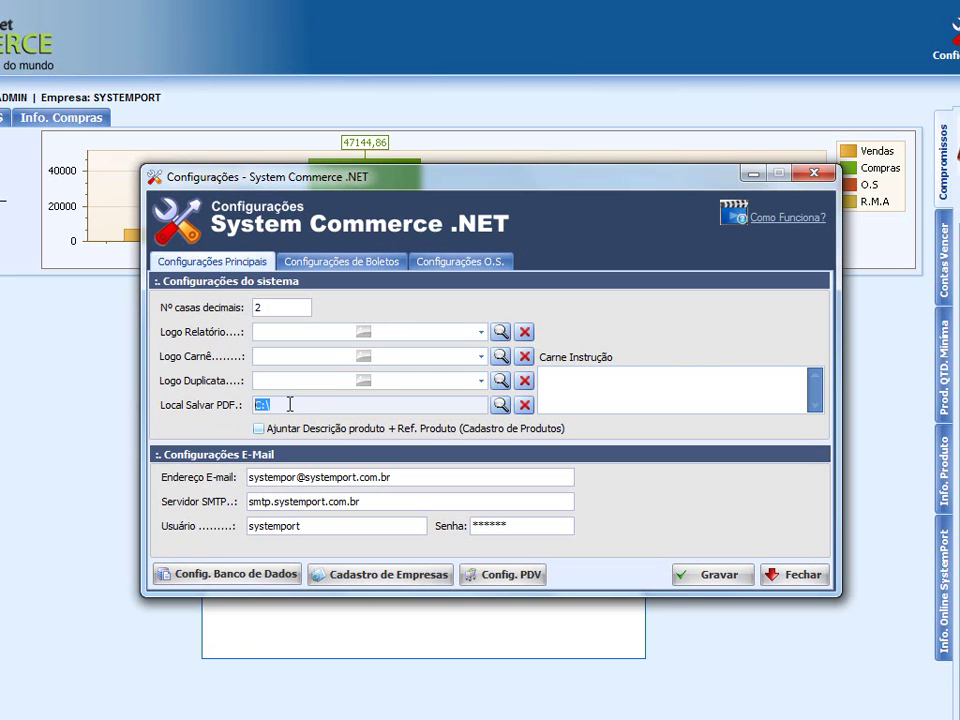
pyautogui.click(500, 405)
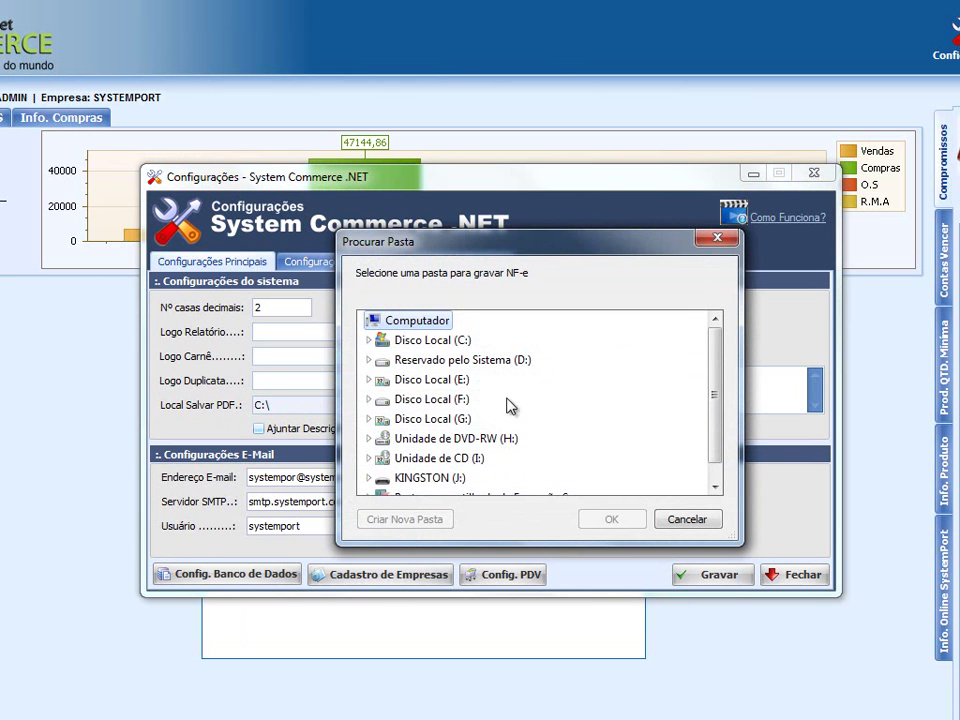
pyautogui.doubleClick(418, 341)
pyautogui.moveTo(715, 355); pyautogui.dragTo(715, 388)
pyautogui.click(450, 479)
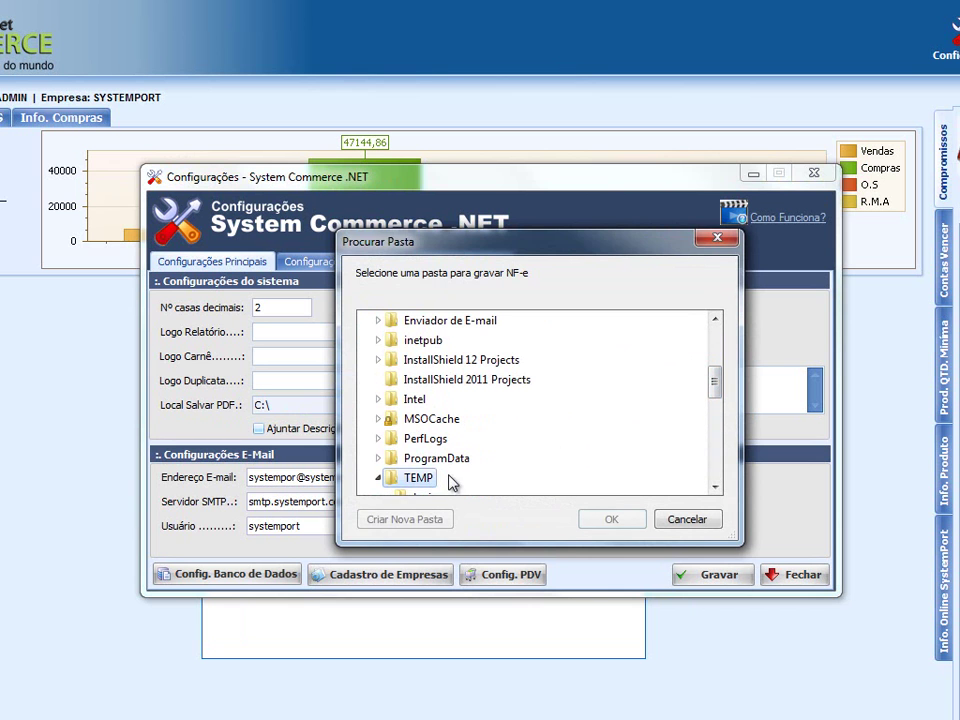
pyautogui.click(611, 519)
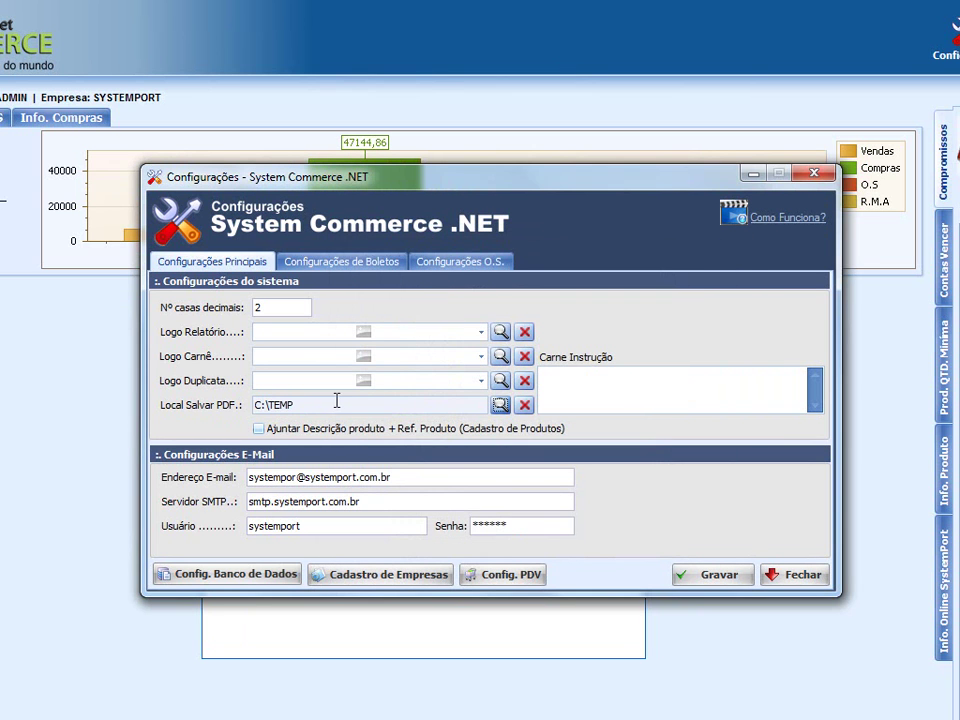
pyautogui.moveTo(328, 404); pyautogui.dragTo(208, 414)
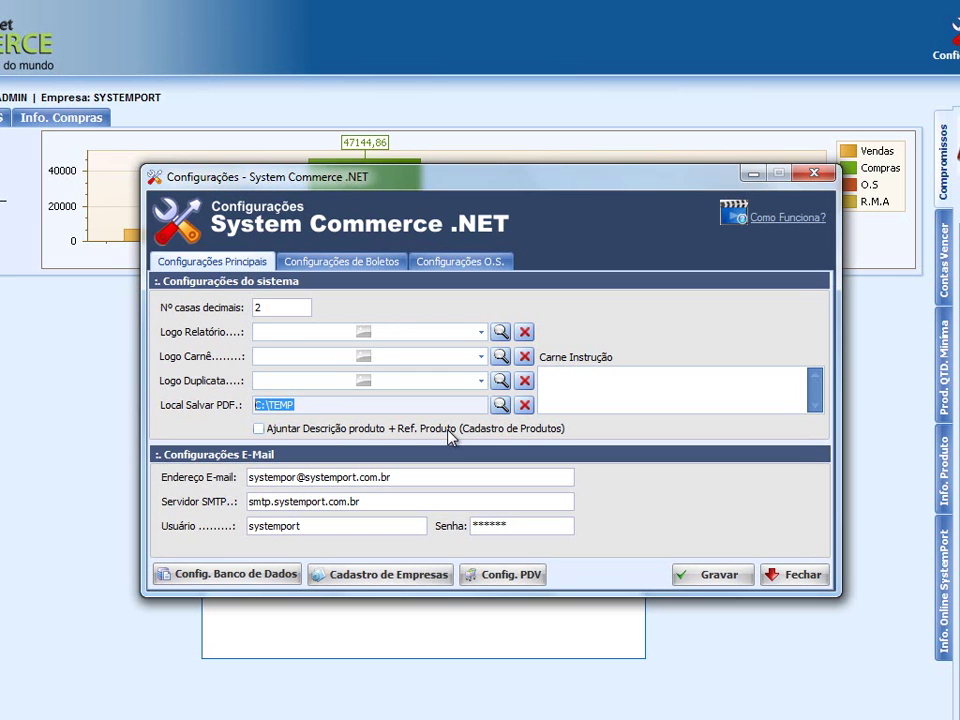
# Enable the option joining product description and reference in the product registry, and disable it again
pyautogui.click(259, 429)
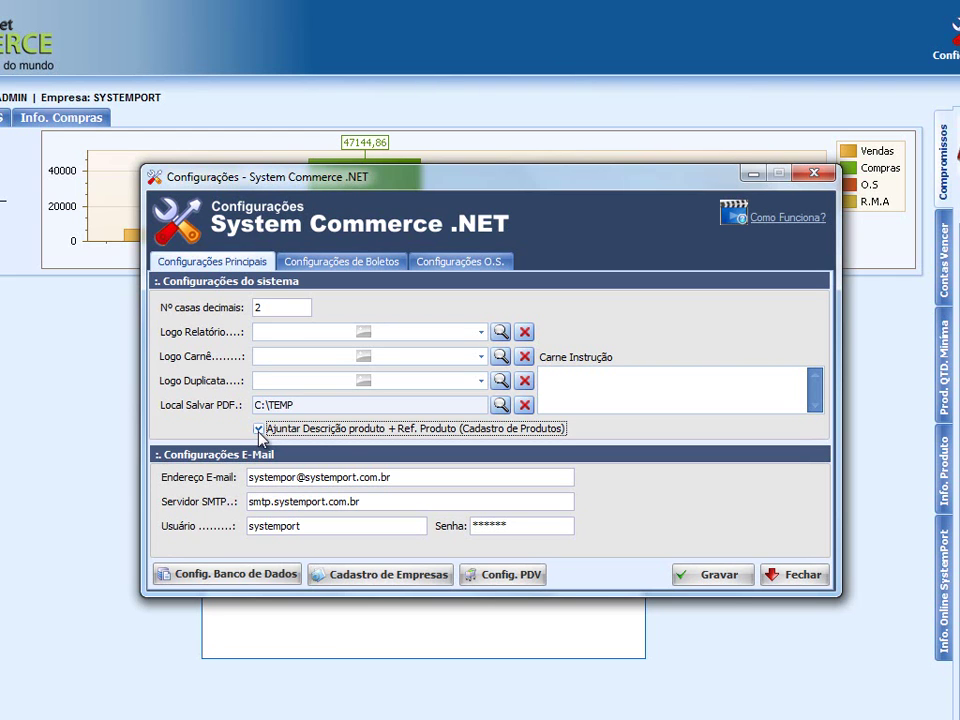
pyautogui.click(258, 429)
# Examine the sender address, SMTP server and user name fields in the e-mail configuration
pyautogui.moveTo(429, 477); pyautogui.dragTo(248, 475)
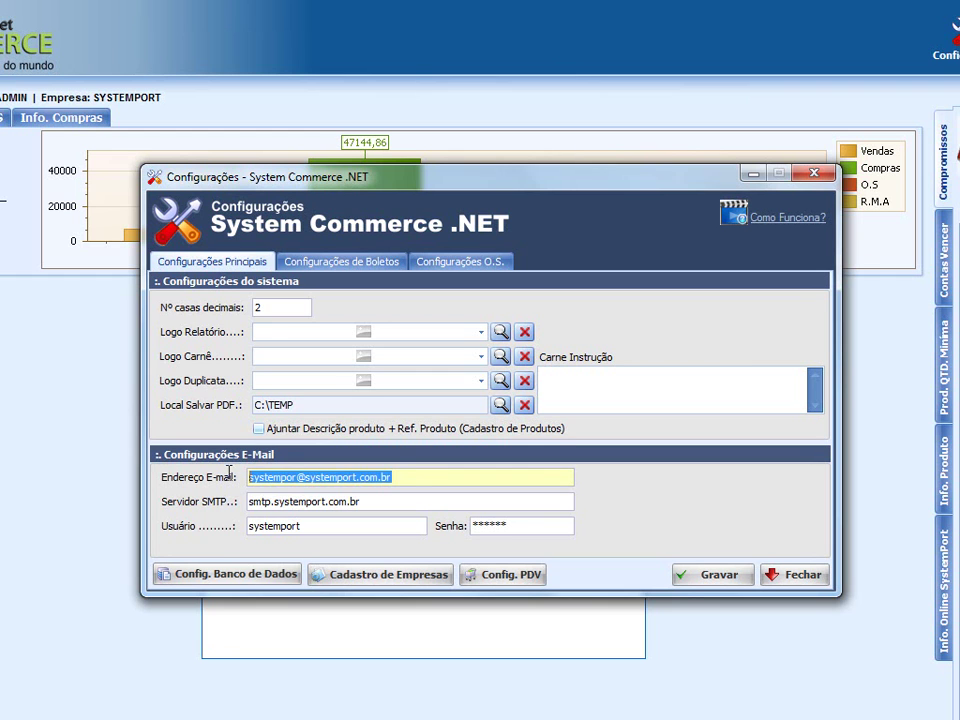
pyautogui.moveTo(381, 499); pyautogui.dragTo(240, 499)
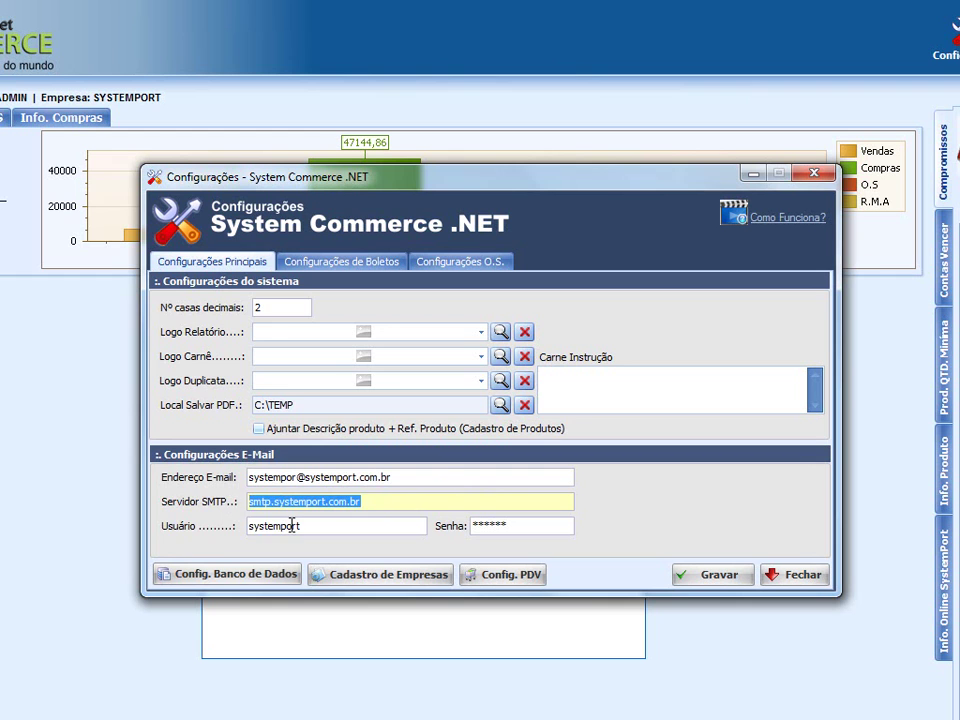
pyautogui.moveTo(317, 525); pyautogui.dragTo(222, 525)
pyautogui.moveTo(448, 476); pyautogui.dragTo(160, 480)
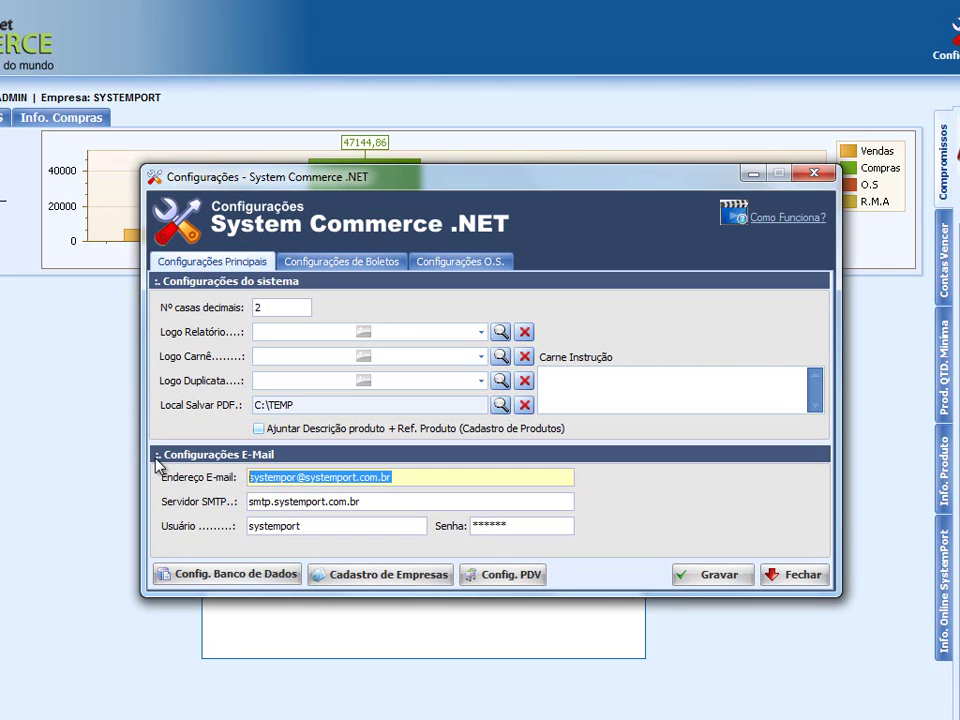
pyautogui.click(368, 500)
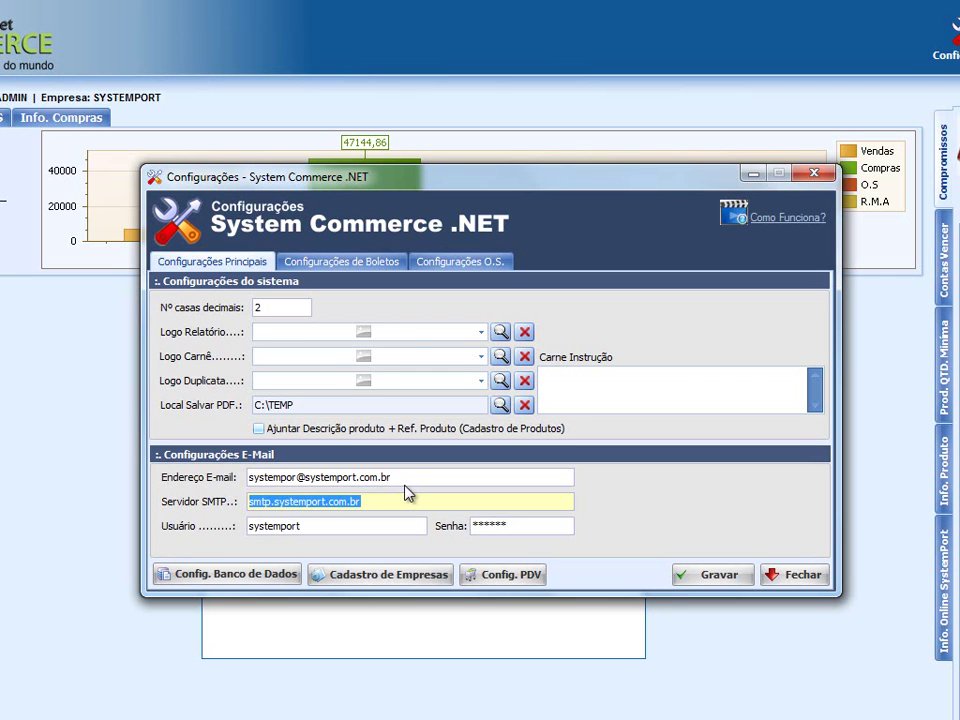
# In the boleto configuration, choose CONTA PRINCIPAL and mark it as a boleto-generating account
pyautogui.click(360, 264)
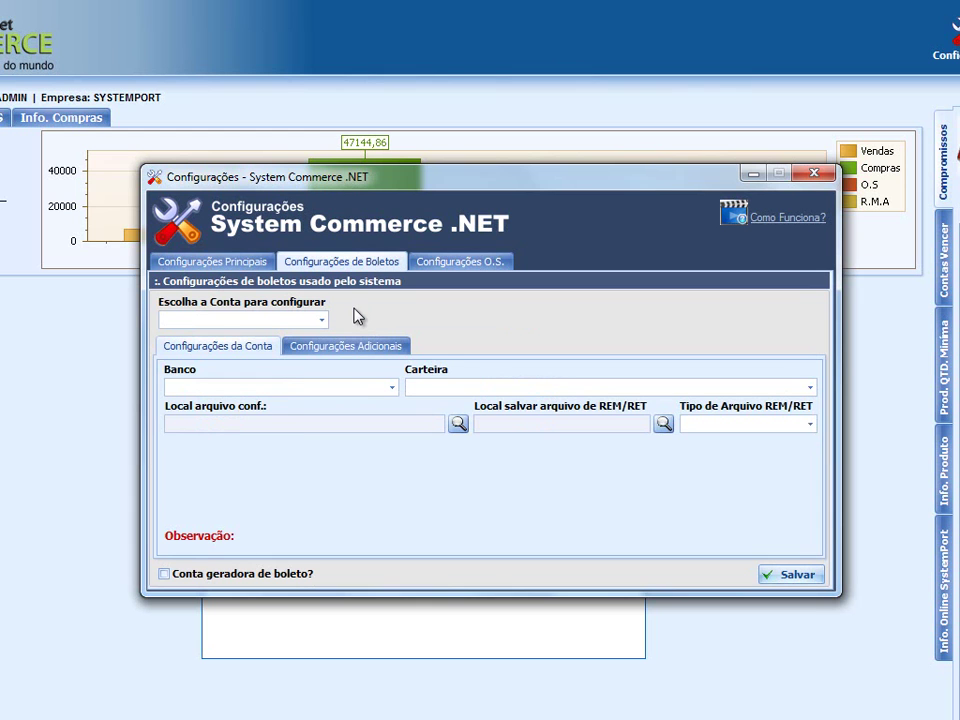
pyautogui.click(321, 320)
pyautogui.click(250, 337)
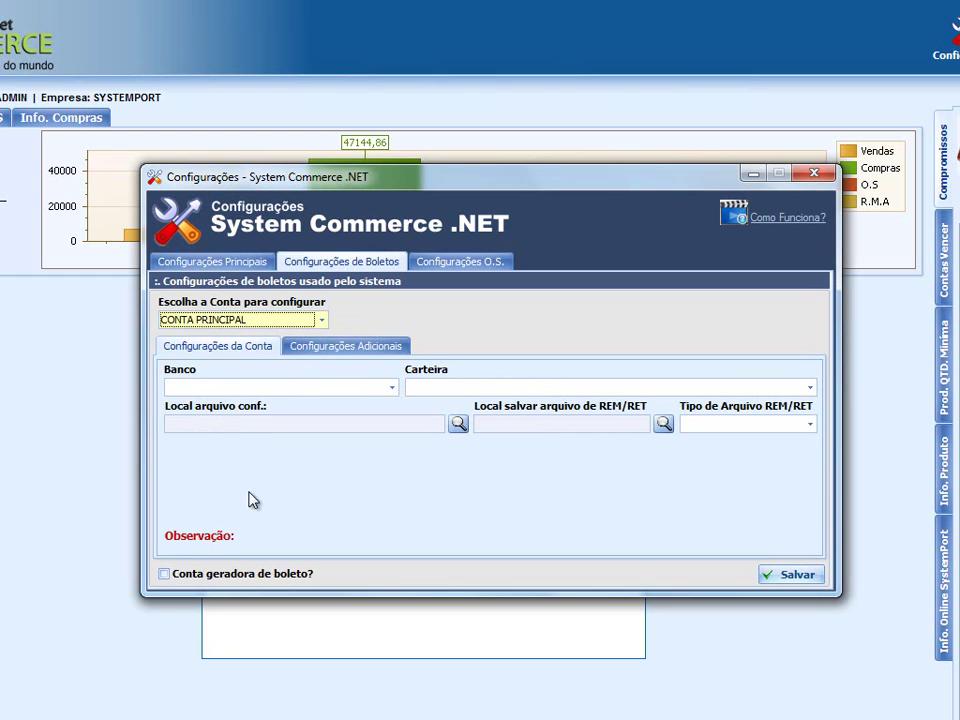
pyautogui.click(200, 576)
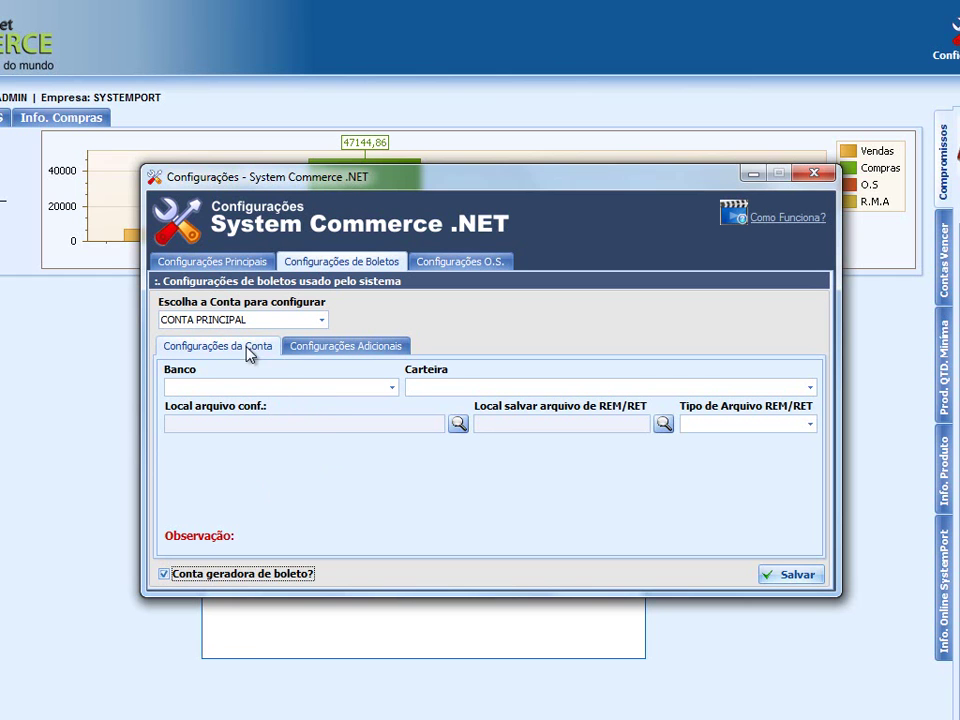
# Browse the Banco do Brasil portfolios, and set the bank to 237 - BANCO BRADESCO S.A with portfolio 07 - CARTEIRA 07
pyautogui.click(295, 389)
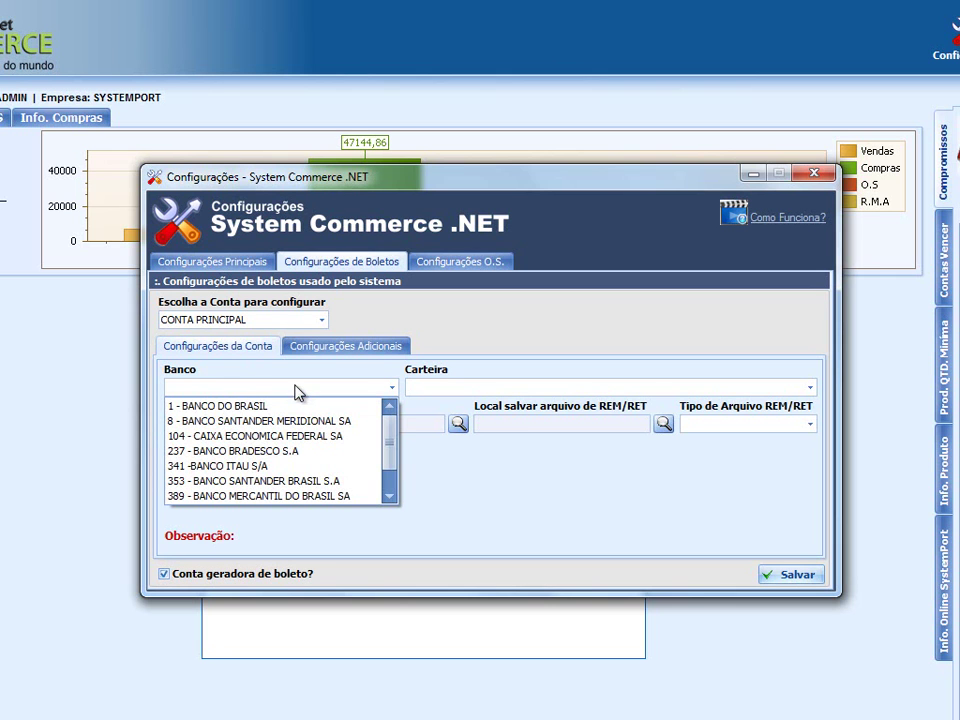
pyautogui.click(239, 411)
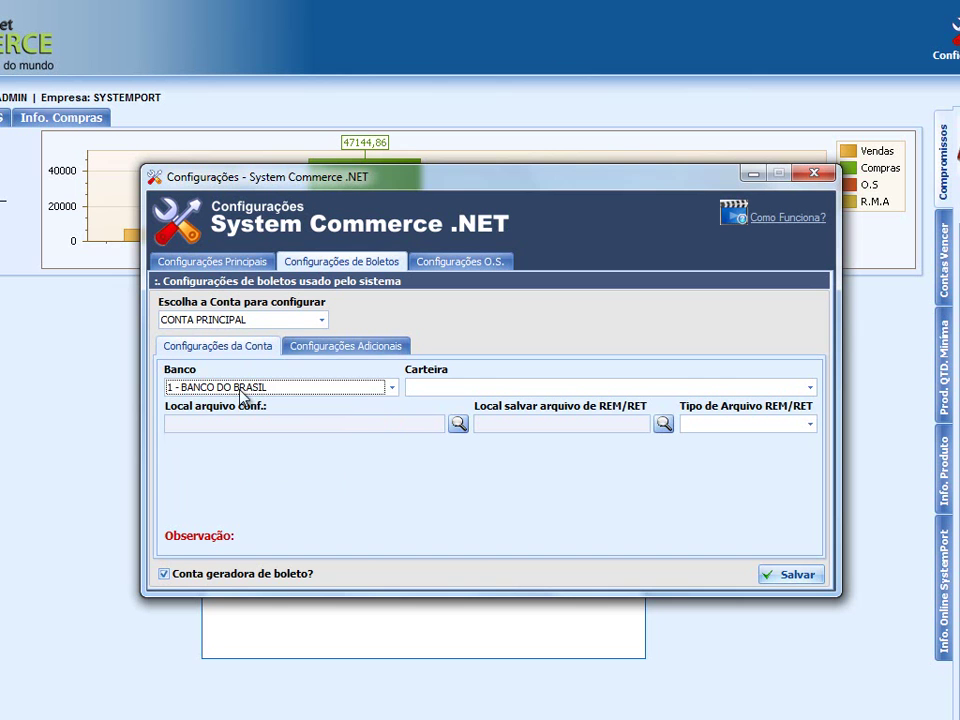
pyautogui.click(455, 390)
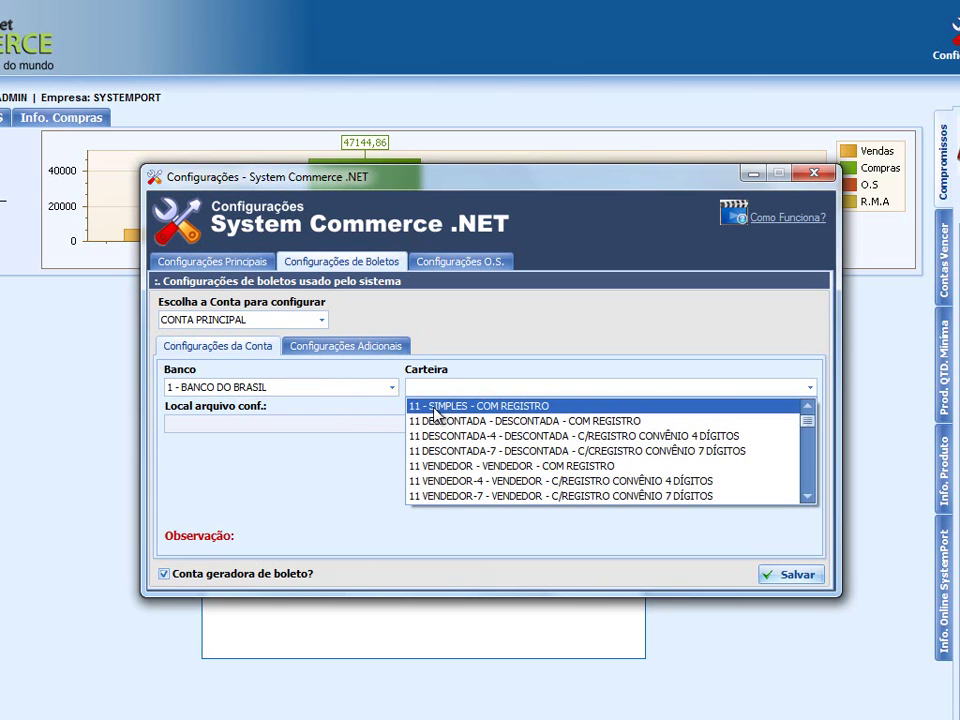
pyautogui.click(391, 388)
pyautogui.click(321, 451)
pyautogui.click(456, 390)
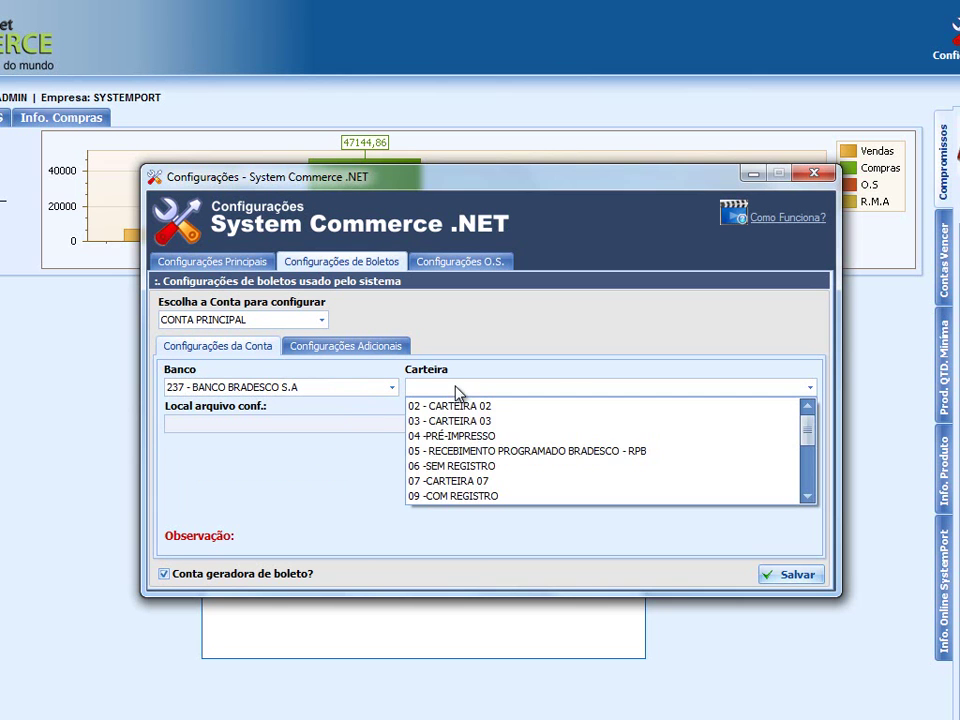
pyautogui.click(449, 490)
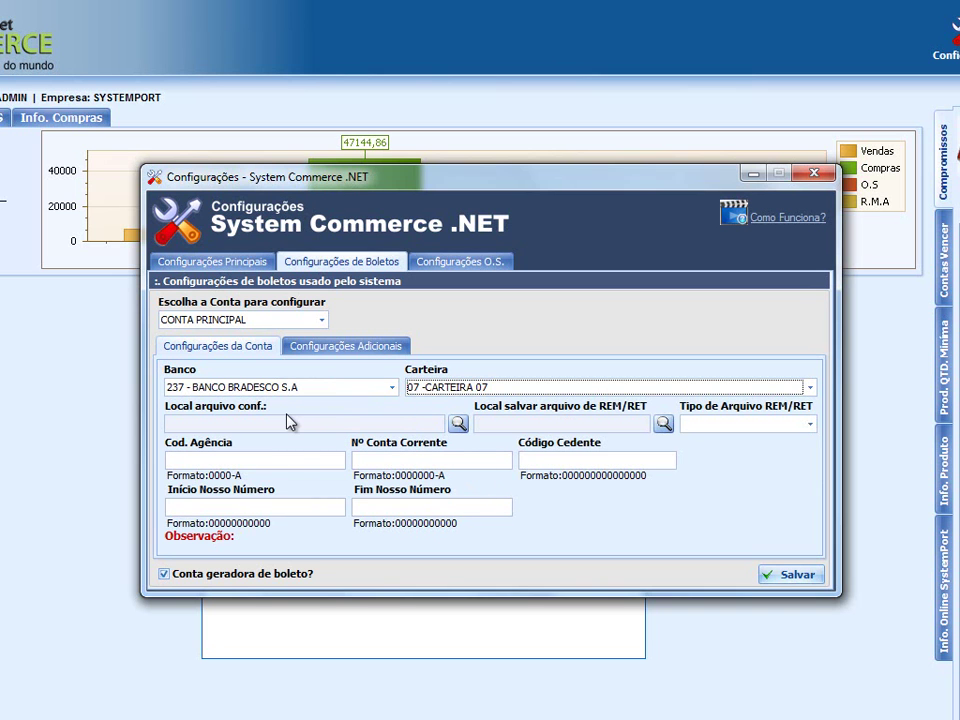
# Enter 0012-0 as the bank branch code (Cod. Agência), following the 0000-A format
pyautogui.click(295, 459)
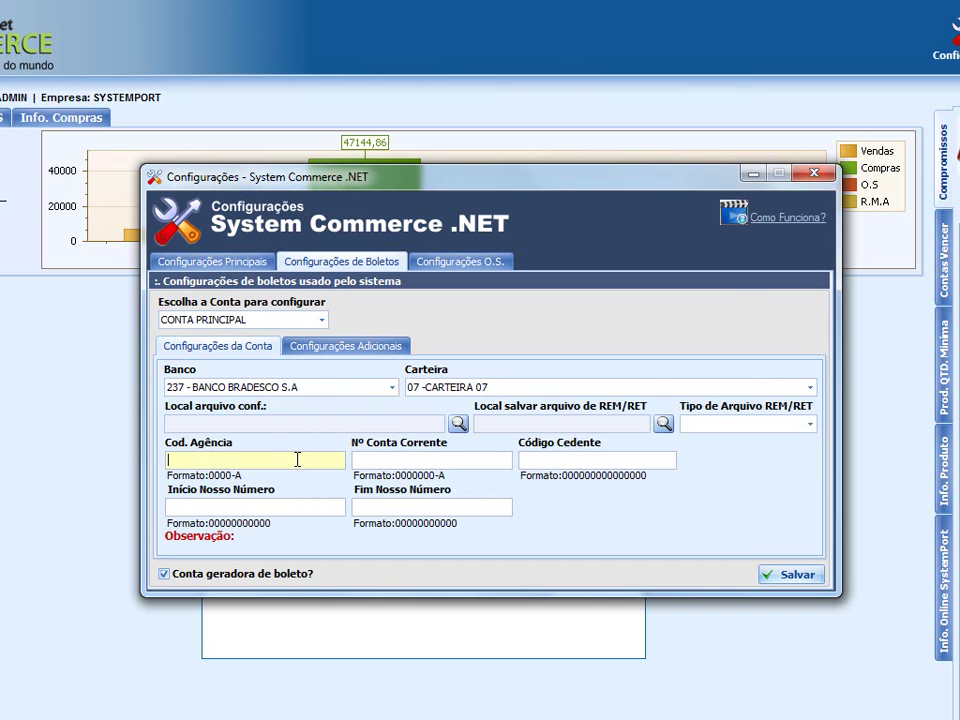
pyautogui.click(409, 459)
pyautogui.click(571, 461)
pyautogui.click(214, 462)
pyautogui.write('12')
pyautogui.press('Home')
pyautogui.write('00')
pyautogui.press('End')
pyautogui.write('-')
pyautogui.write('0')
pyautogui.press('BackSpace')
pyautogui.press('BackSpace')
pyautogui.write('-0')
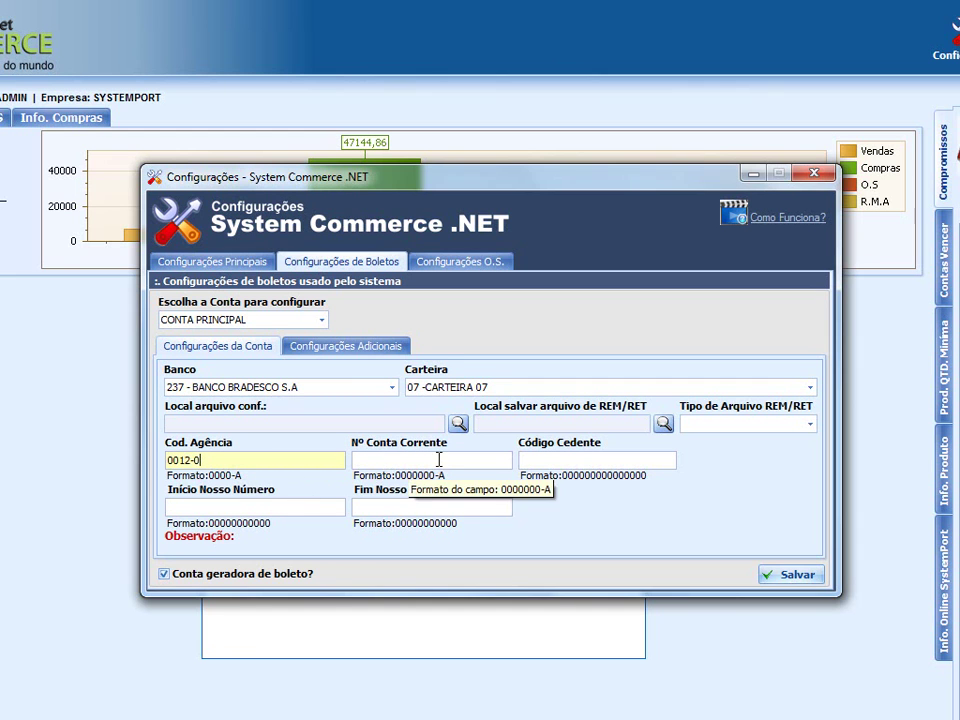
# Examine the Bradesco account, Código Cedente and Início Nosso Número fields, and the available REM/RET file types
pyautogui.press('Tab')
pyautogui.click(591, 462)
pyautogui.click(283, 506)
pyautogui.click(497, 460)
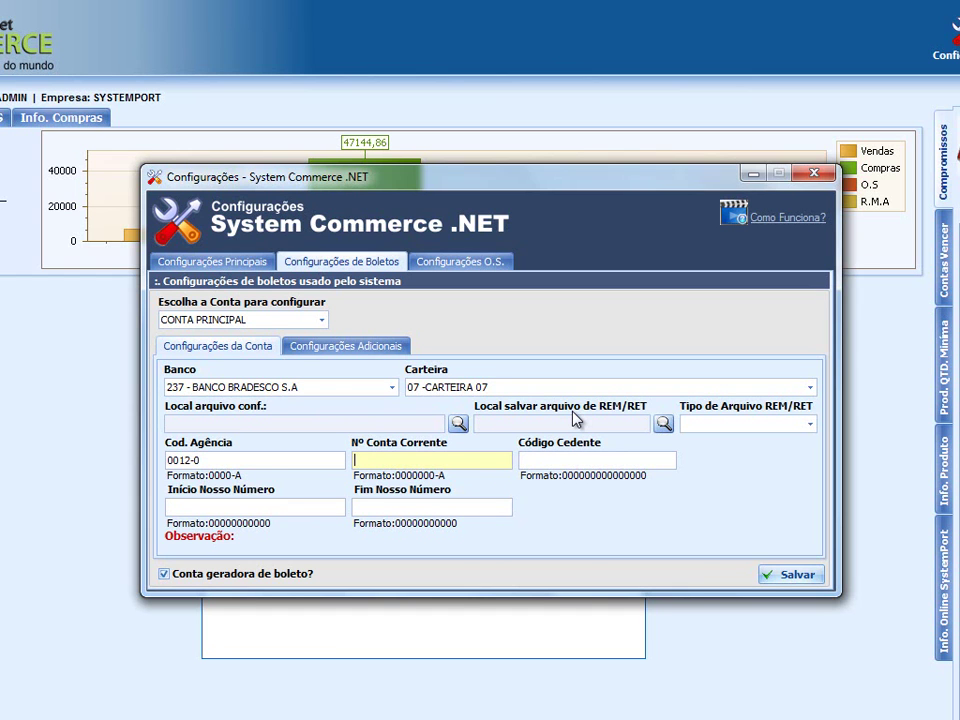
pyautogui.click(708, 424)
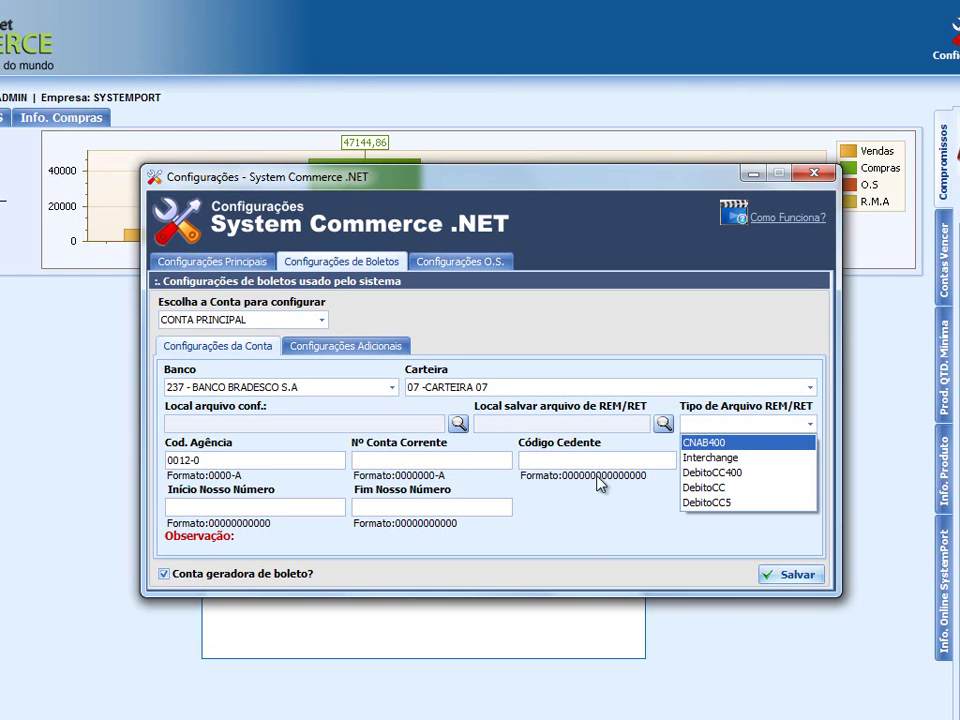
pyautogui.click(576, 532)
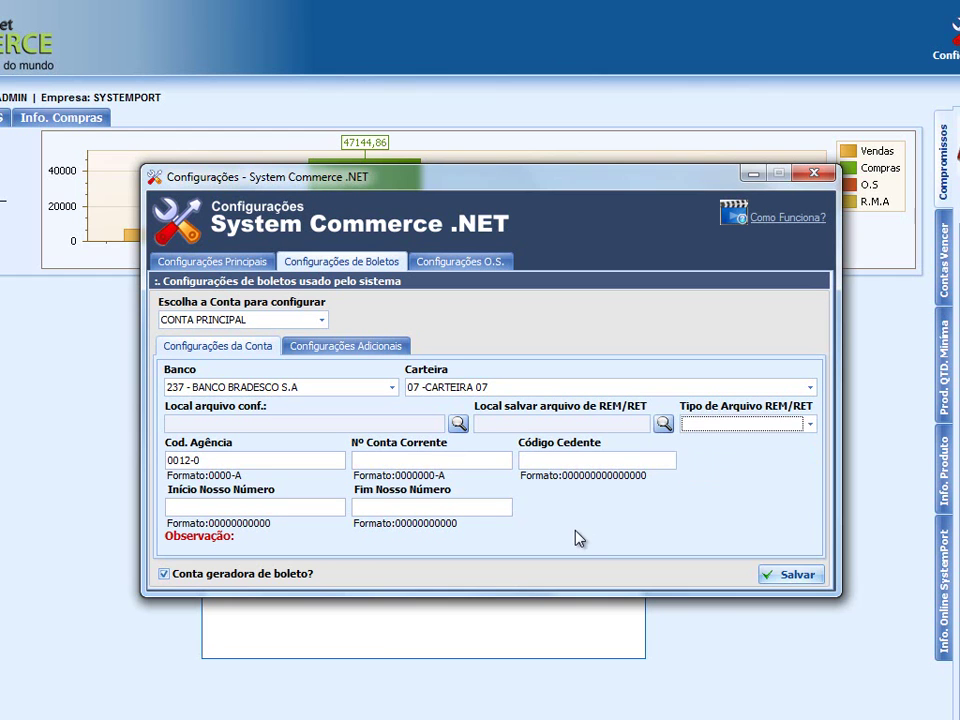
# Set the bank to 1 - BANCO DO BRASIL, check its REM/RET file types, and choose portfolio 11 DESCONTADA - DESCONTADA - COM REGISTRO
pyautogui.click(302, 388)
pyautogui.click(303, 408)
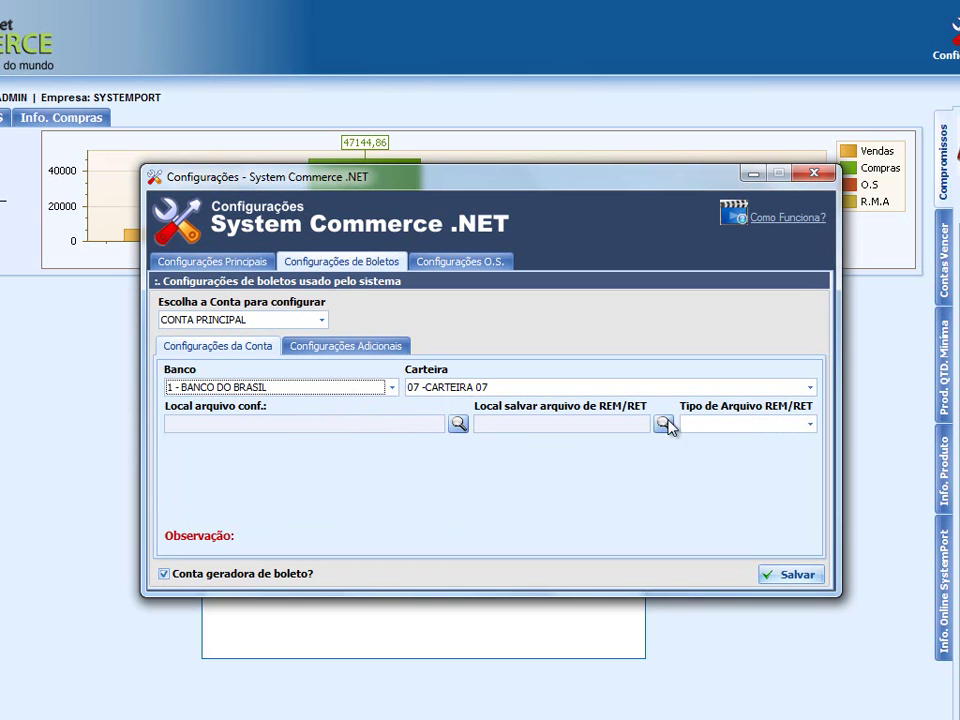
pyautogui.click(744, 428)
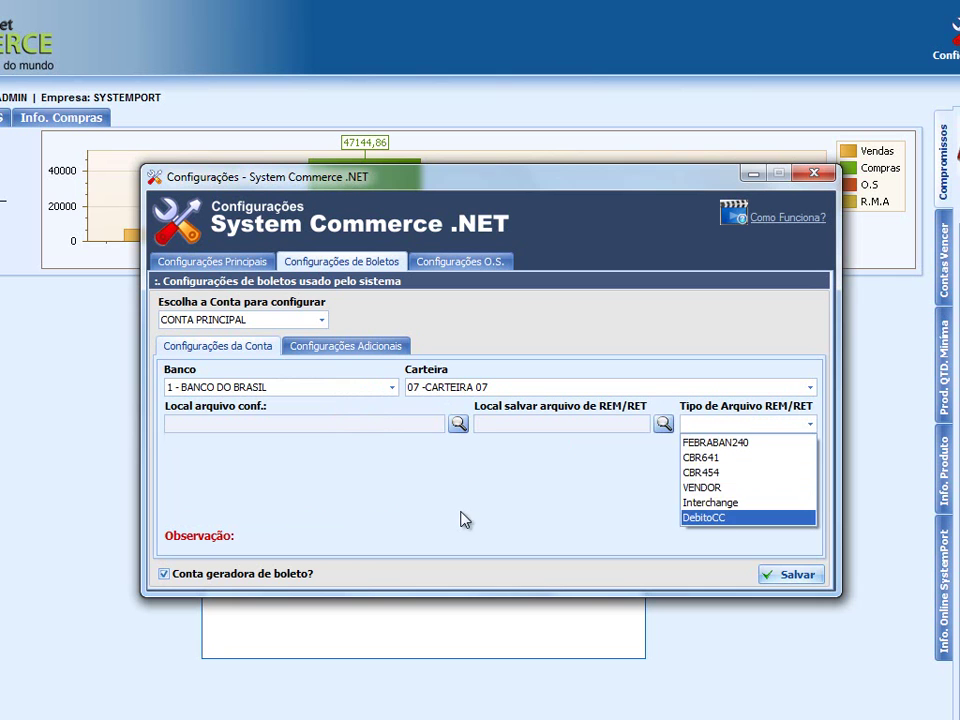
pyautogui.click(514, 517)
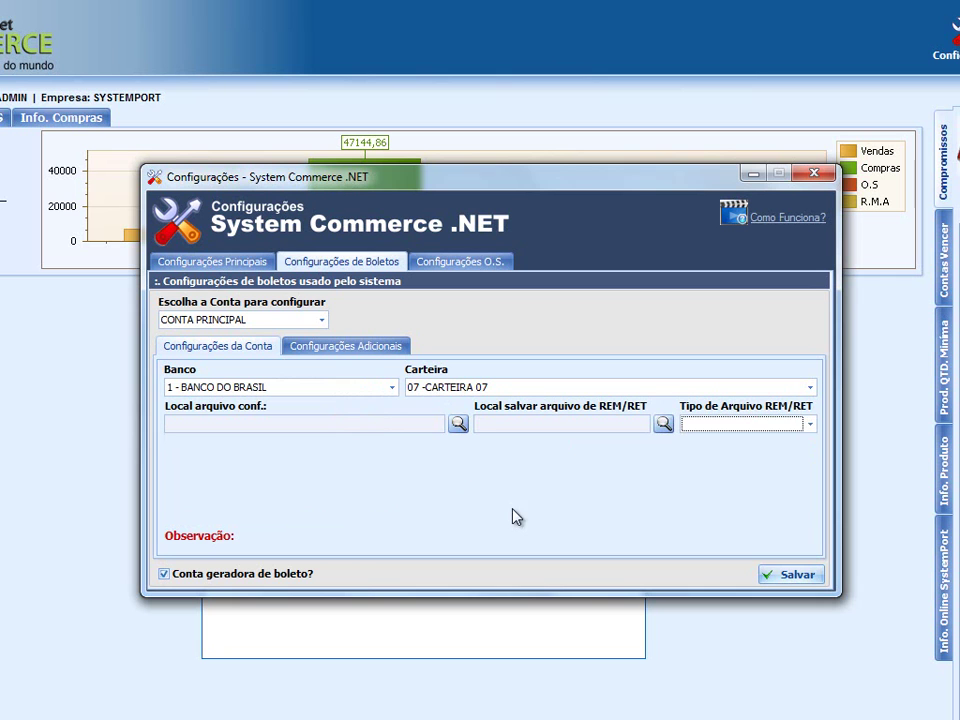
pyautogui.click(418, 394)
pyautogui.click(440, 418)
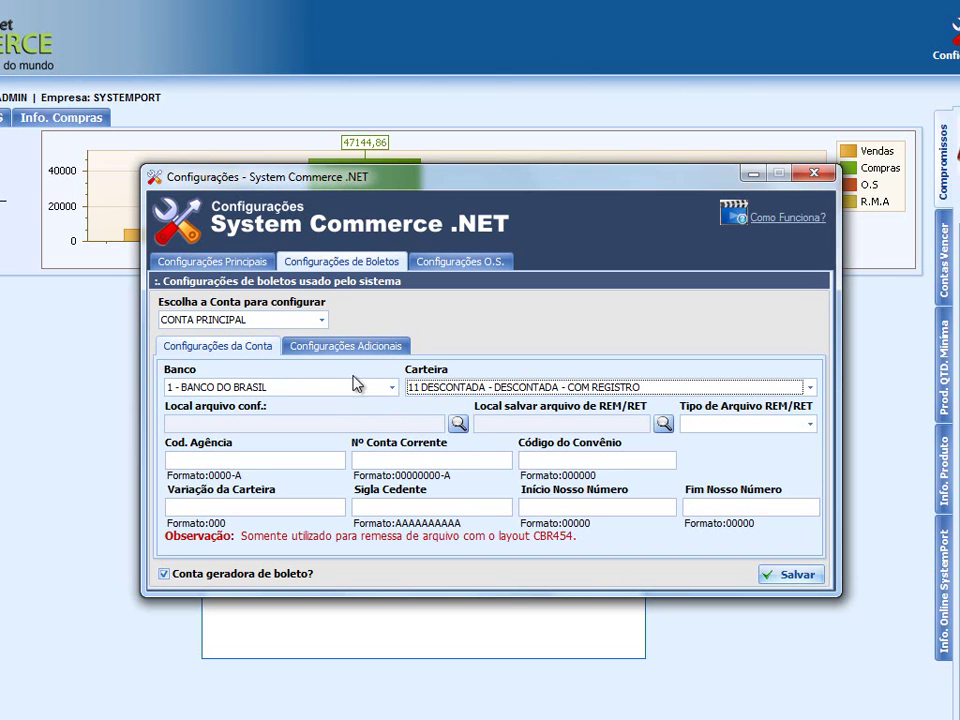
# In the account's additional settings, check the demonstrativo and cashier instruction text fields, and enable Info. de Protesto after 5 days
pyautogui.click(333, 348)
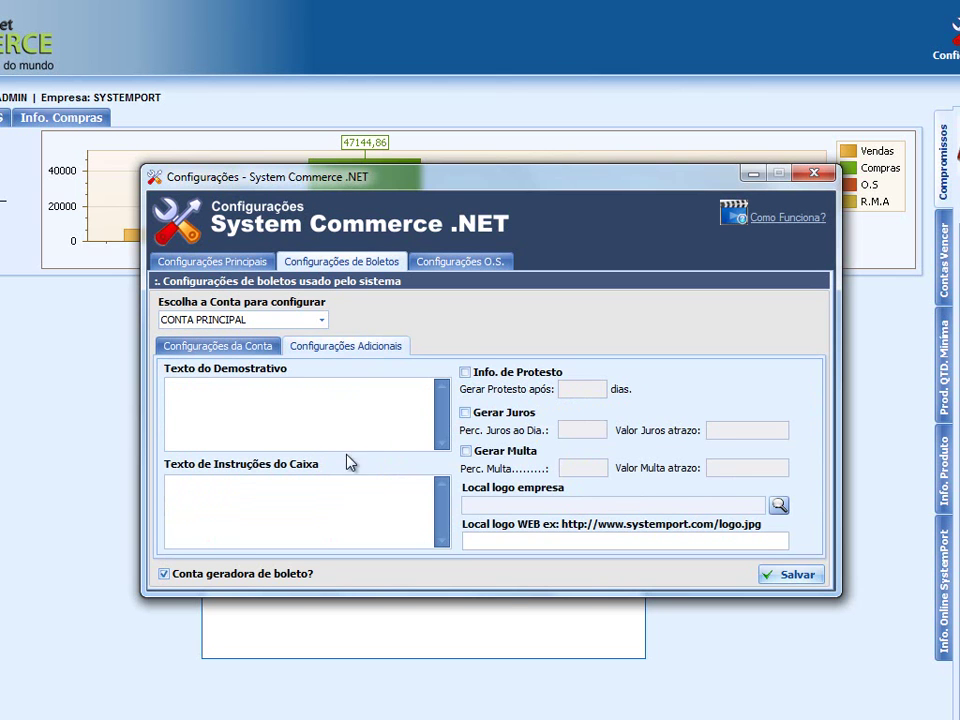
pyautogui.click(310, 423)
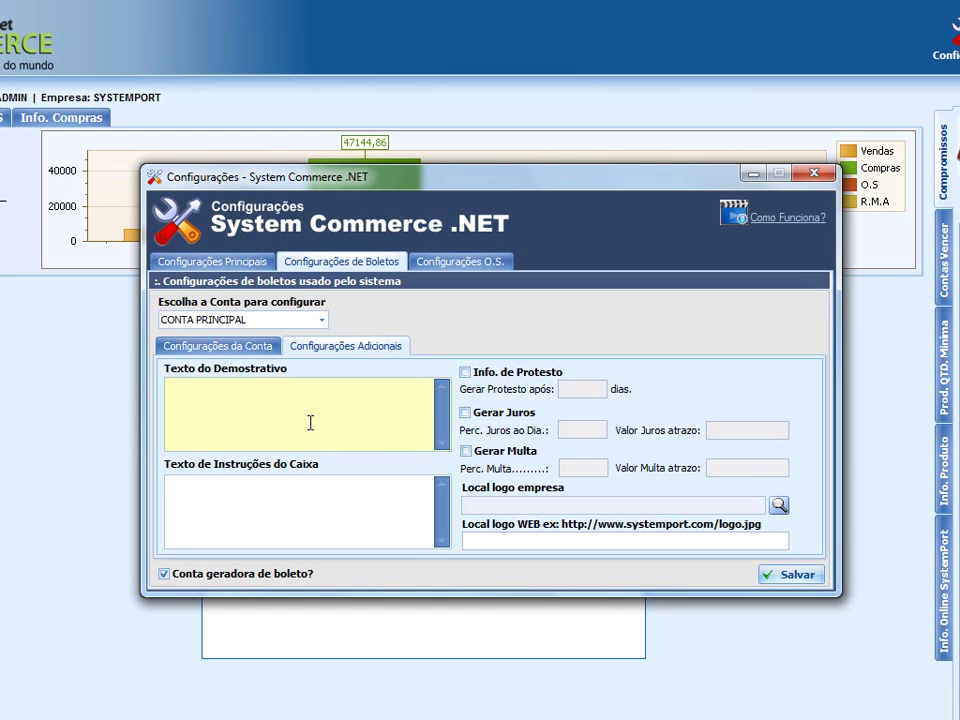
pyautogui.click(272, 501)
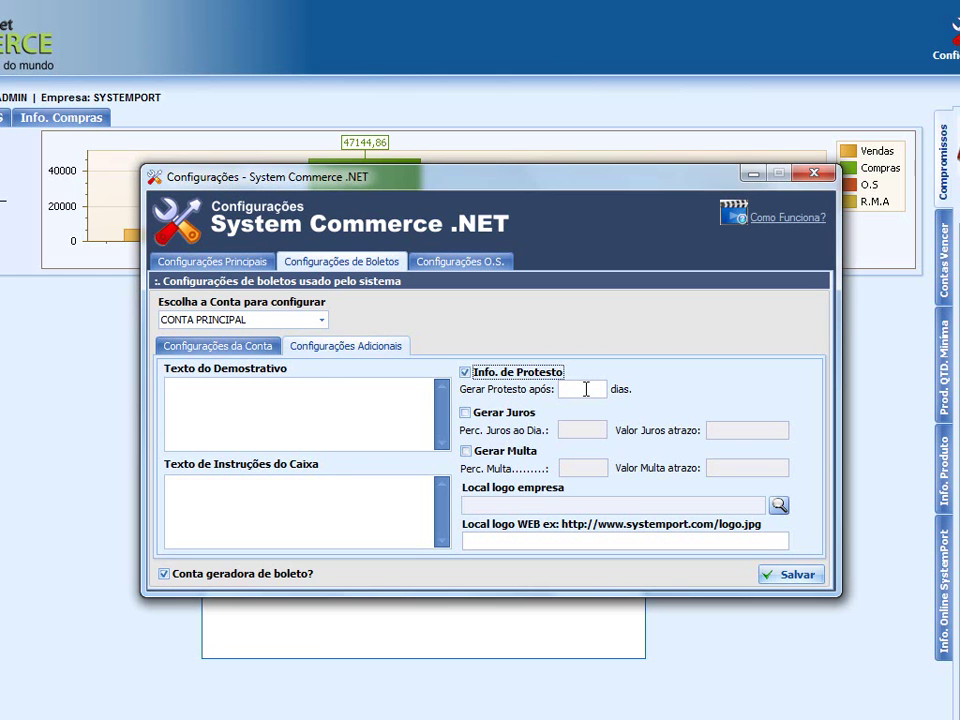
pyautogui.click(585, 389)
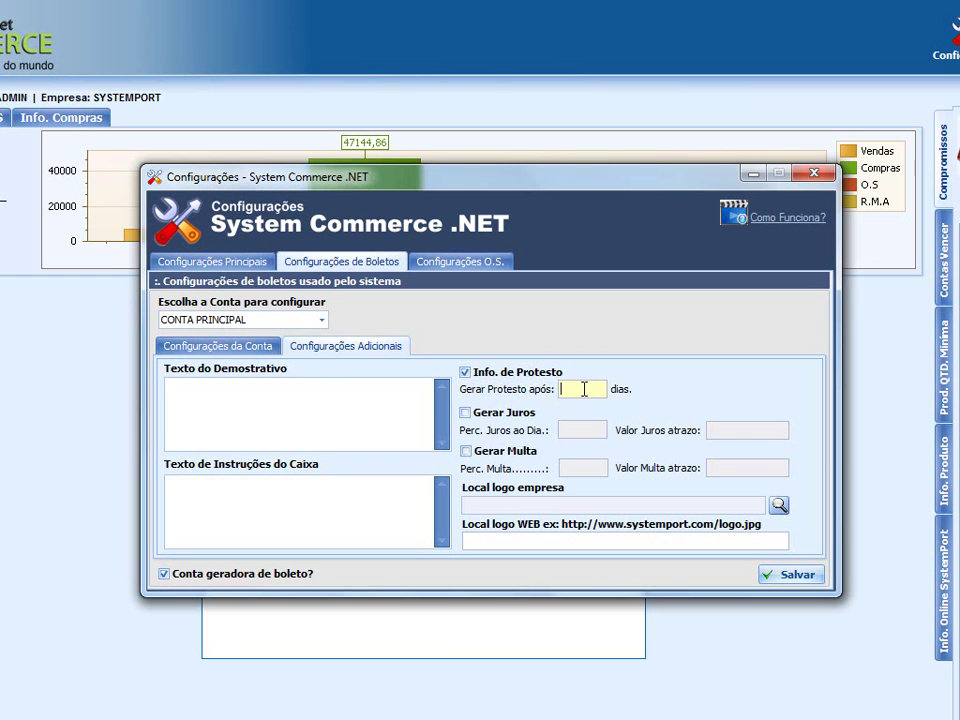
pyautogui.write('5')
# Enable Gerar Juros with a daily interest percentage of 3 and a late interest value of 3,6
pyautogui.click(515, 414)
pyautogui.click(570, 431)
pyautogui.write('2')
pyautogui.press('BackSpace')
pyautogui.write('3')
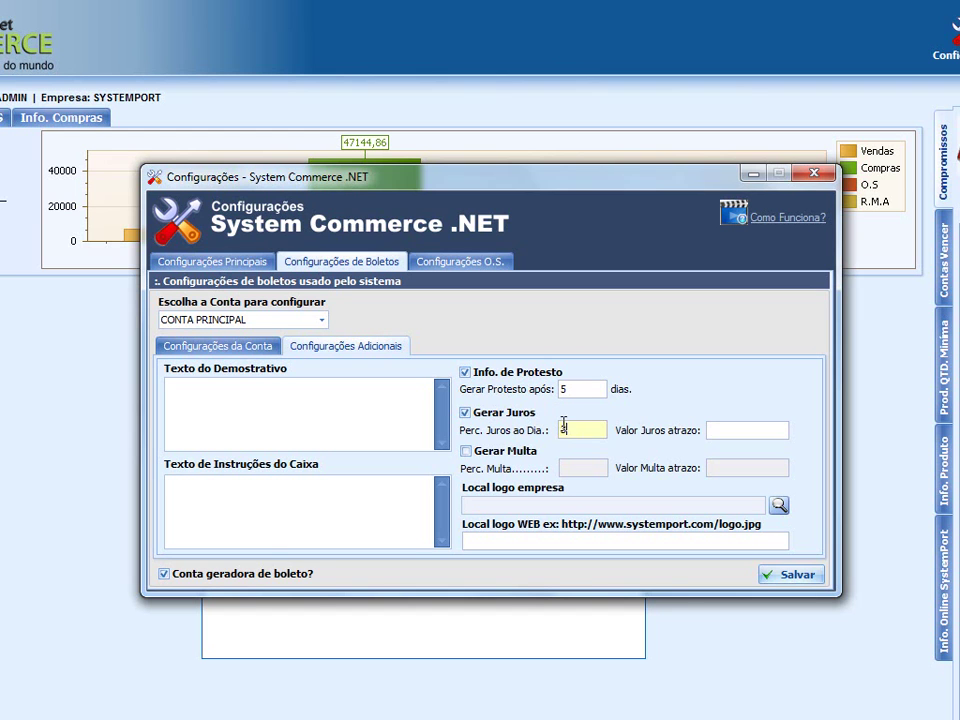
pyautogui.moveTo(593, 430); pyautogui.dragTo(553, 430)
pyautogui.click(729, 430)
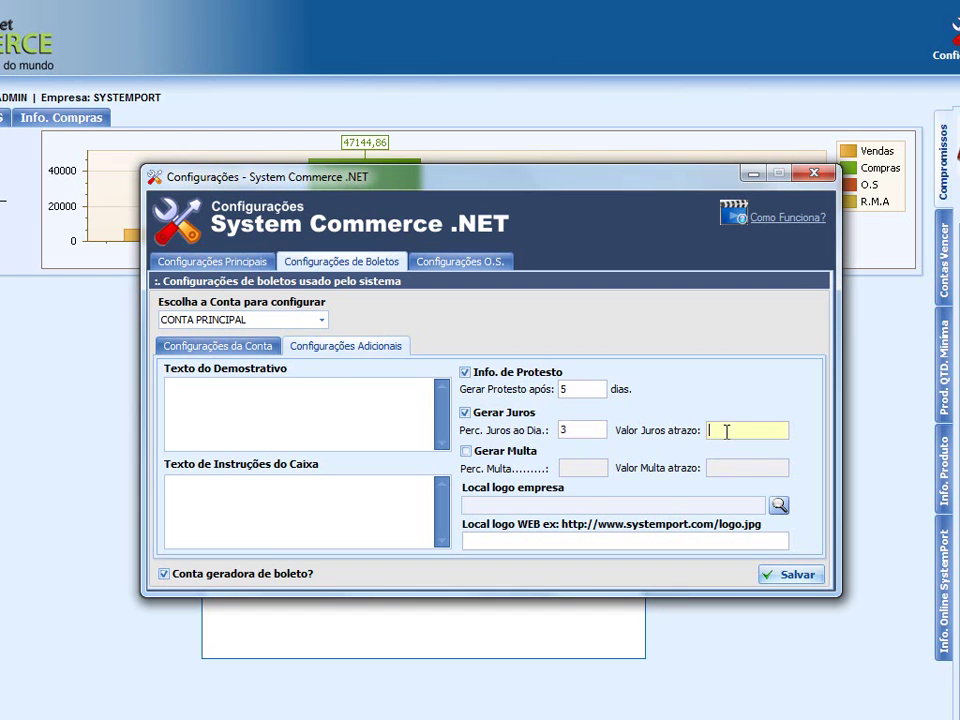
pyautogui.write('3,6')
# Disable Gerar Juros and enable Gerar Multa, leaving the fine's percentage and value fields empty
pyautogui.click(478, 412)
pyautogui.click(509, 456)
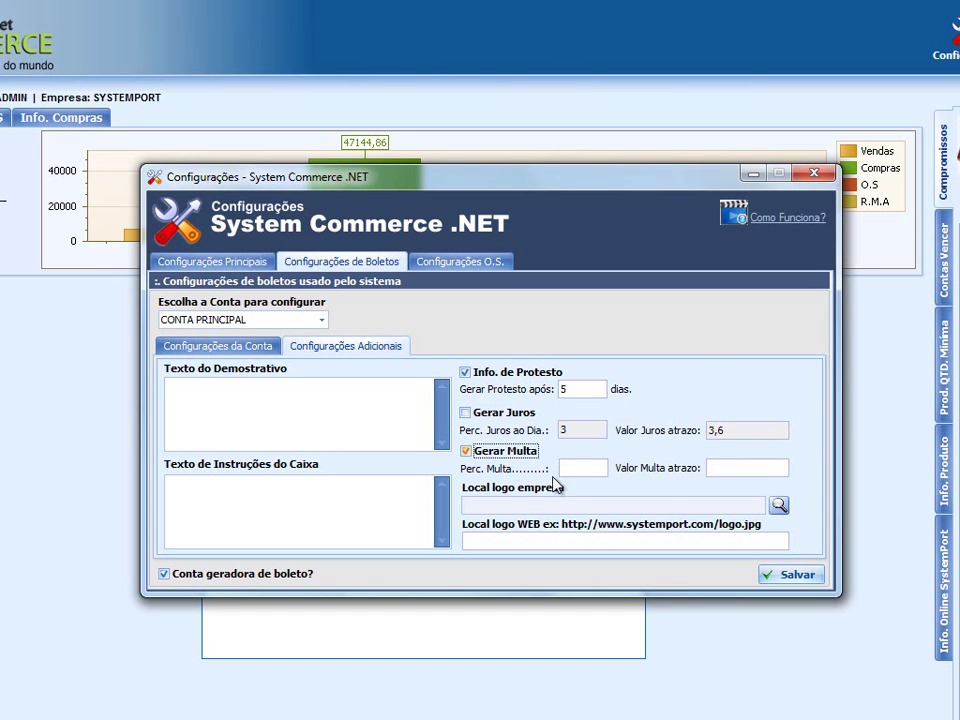
pyautogui.click(728, 467)
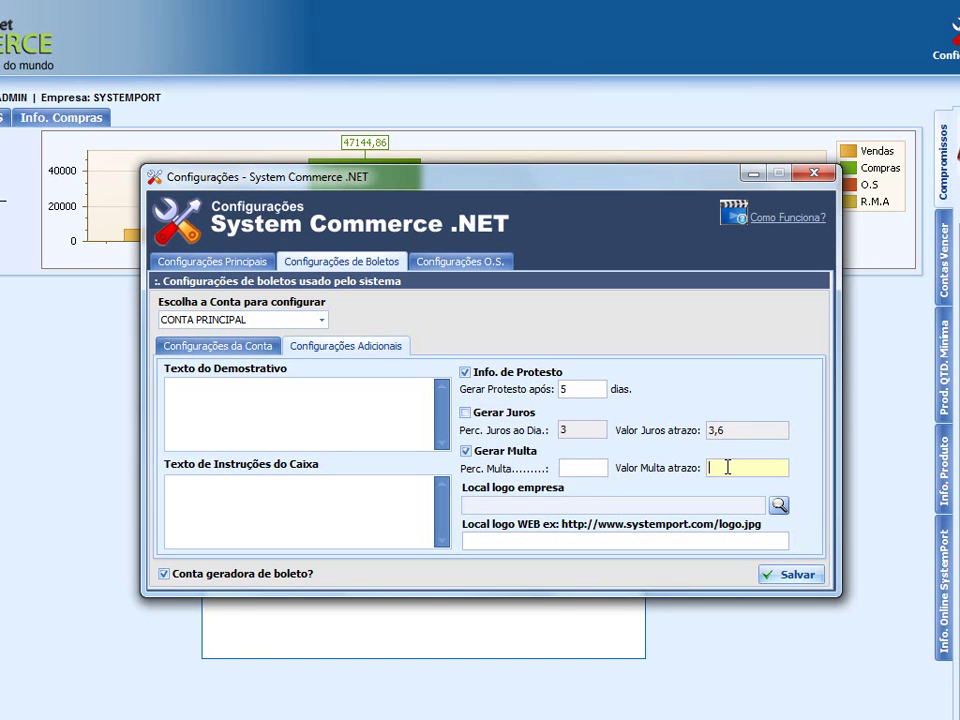
pyautogui.click(592, 467)
# Set the boleto's company logo to systemport.png from drive G:, and check the web logo address field
pyautogui.click(779, 505)
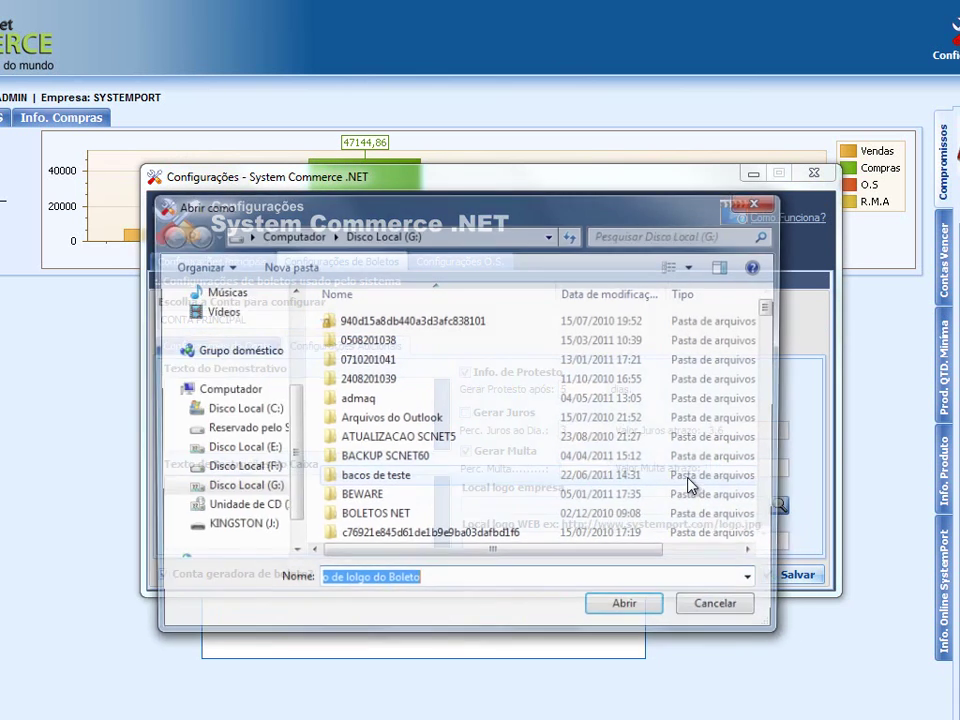
pyautogui.moveTo(767, 302); pyautogui.dragTo(773, 520)
pyautogui.click(400, 362)
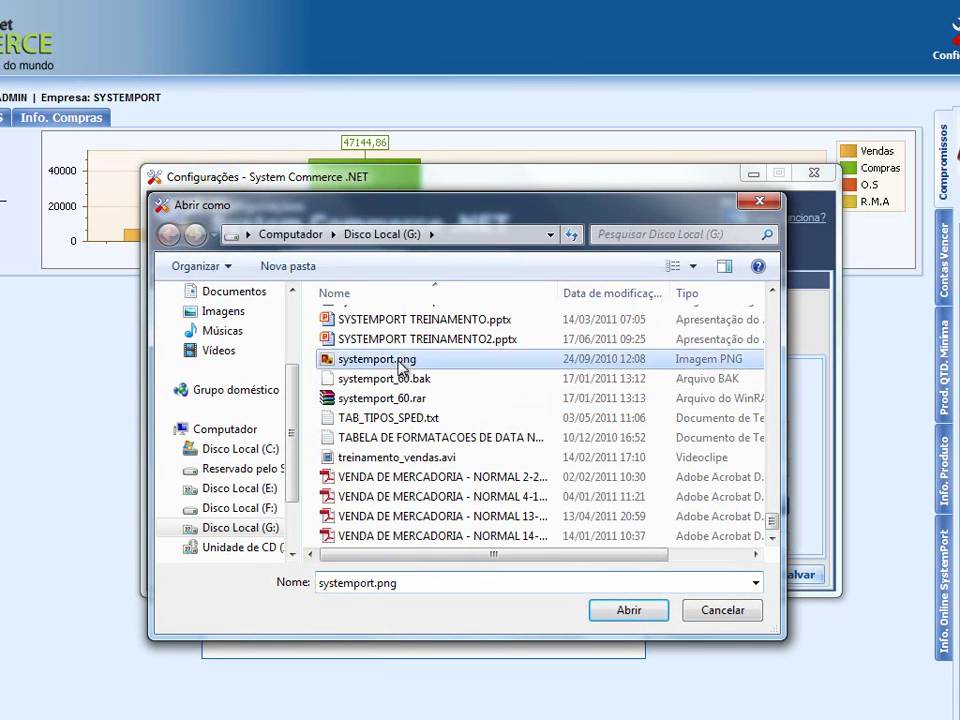
pyautogui.doubleClick(400, 362)
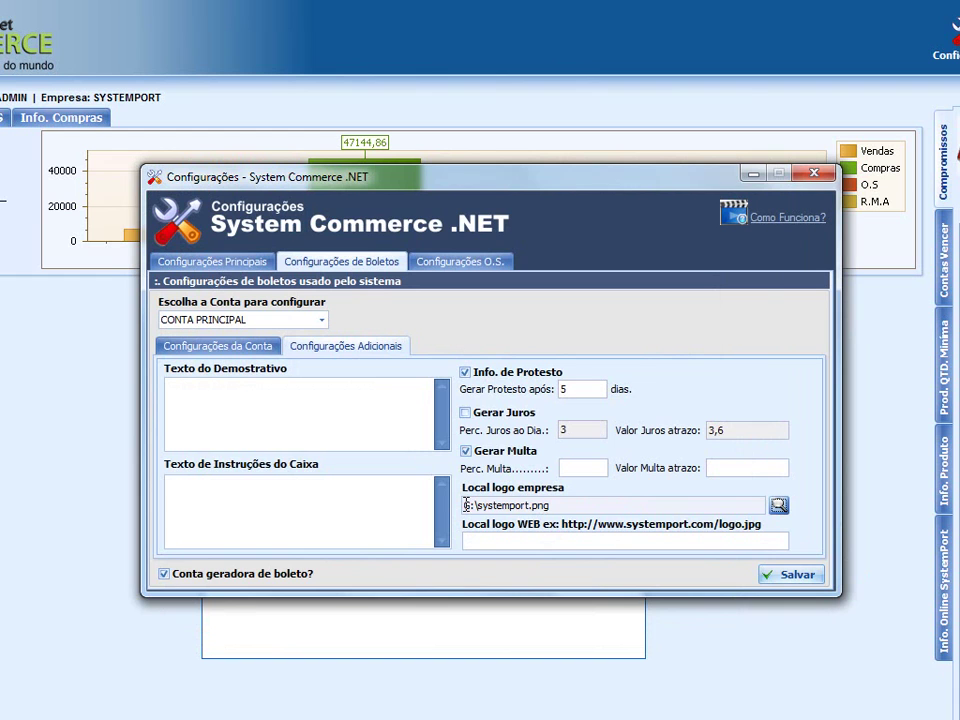
pyautogui.click(527, 539)
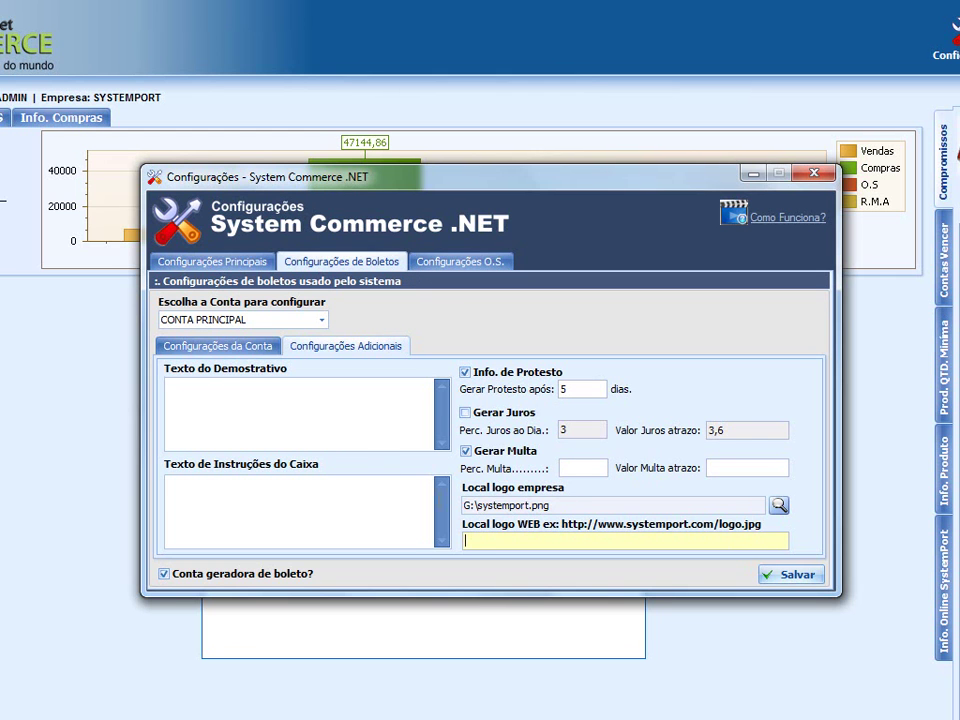
# Review the boleto account settings, and examine the customer-copy and service-copy observation fields in the service order (O.S.) settings
pyautogui.click(265, 346)
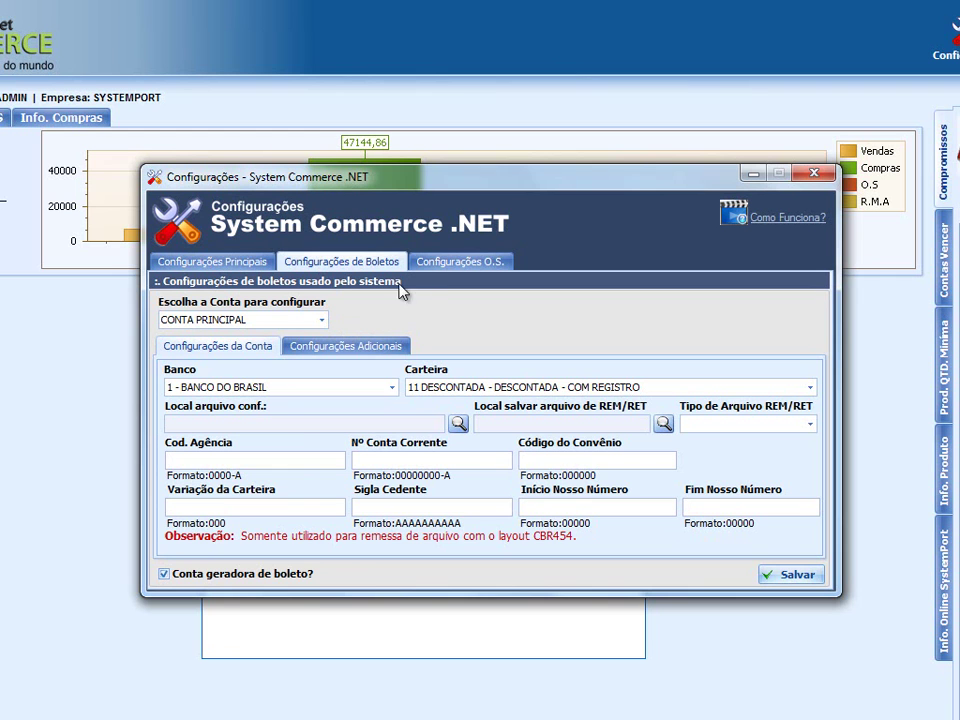
pyautogui.click(444, 264)
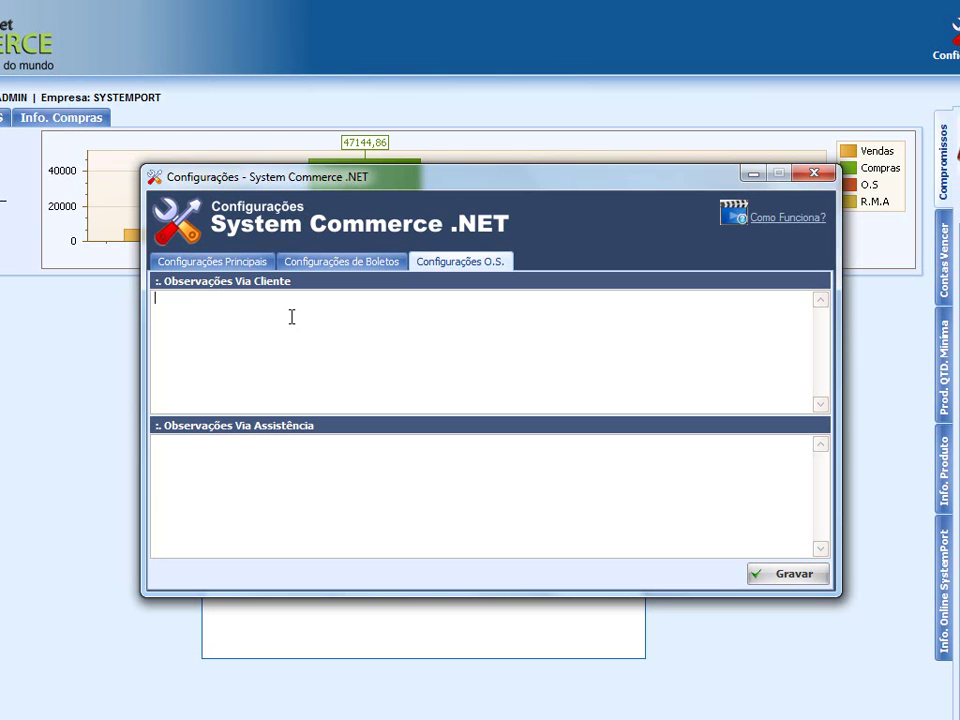
pyautogui.click(298, 474)
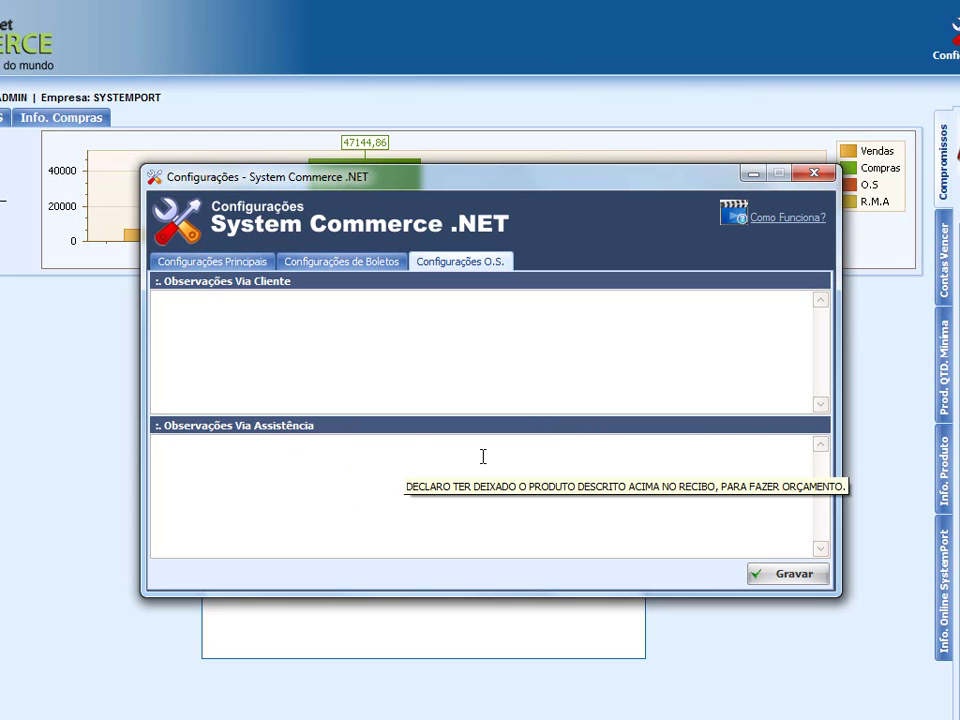
pyautogui.click(618, 519)
pyautogui.click(286, 365)
pyautogui.click(346, 491)
pyautogui.click(344, 351)
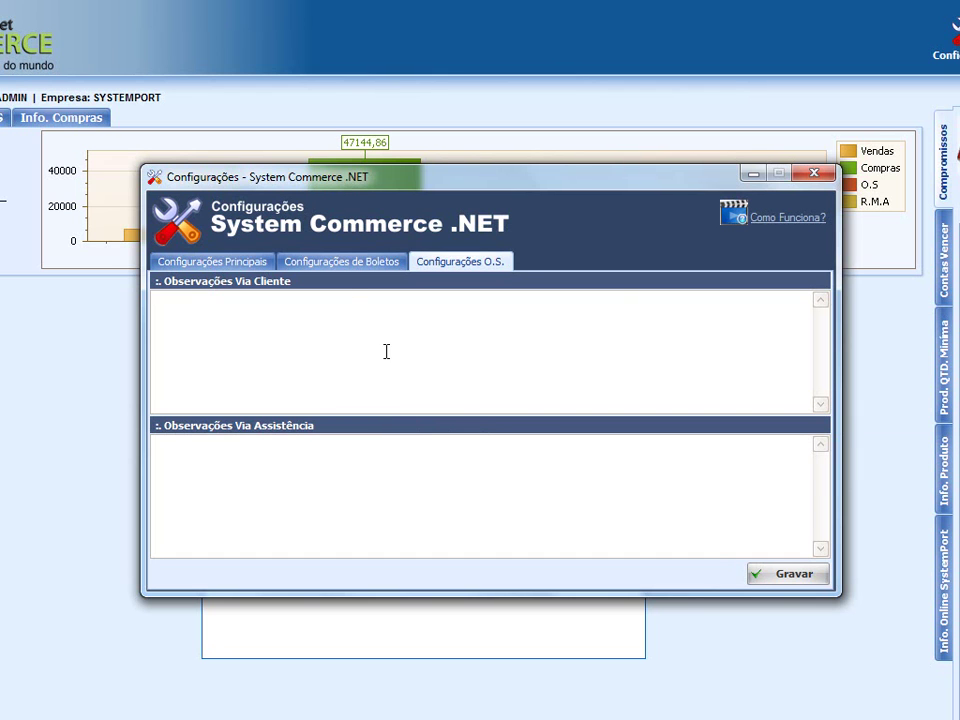
# Open the database connection settings from the main settings, and set the data server address to 182.156.16.1
pyautogui.click(205, 261)
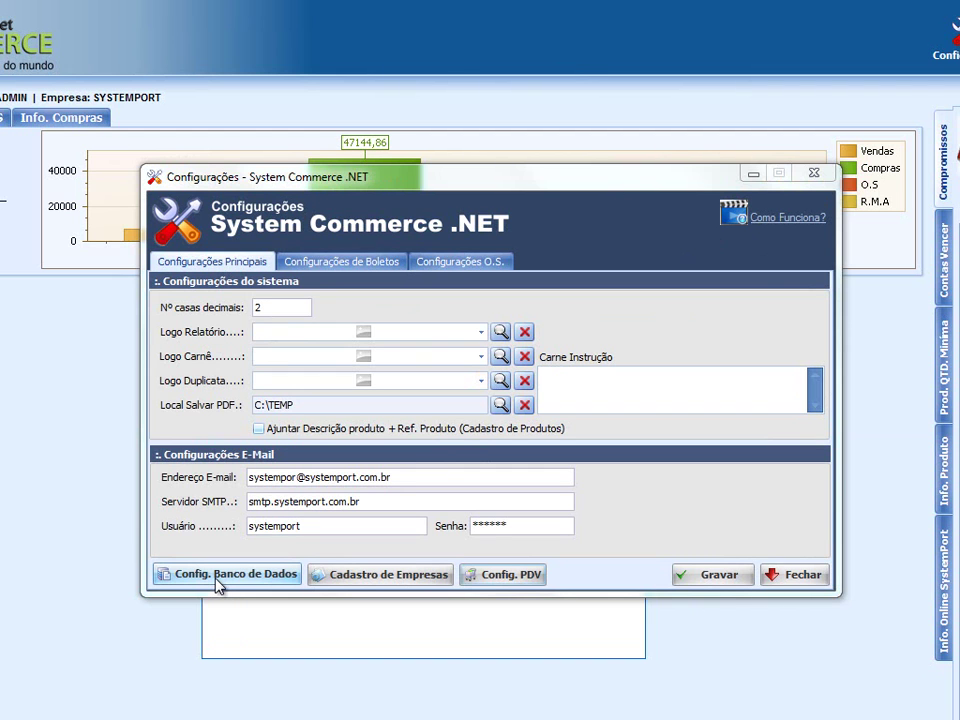
pyautogui.click(217, 579)
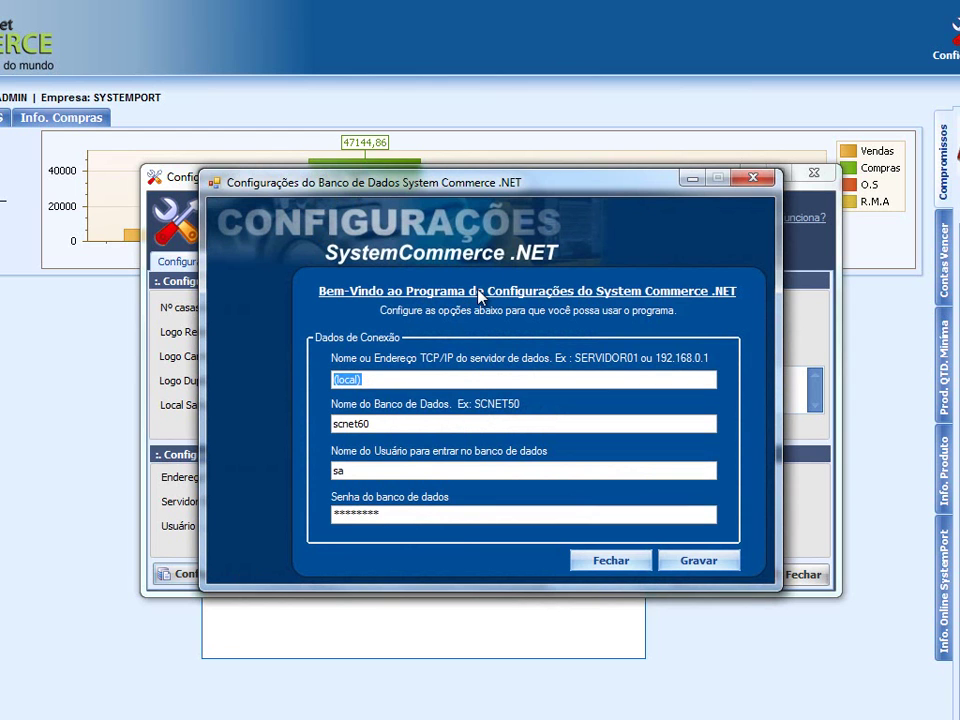
pyautogui.click(437, 380)
pyautogui.doubleClick(437, 380)
pyautogui.write('182.156.16.1')
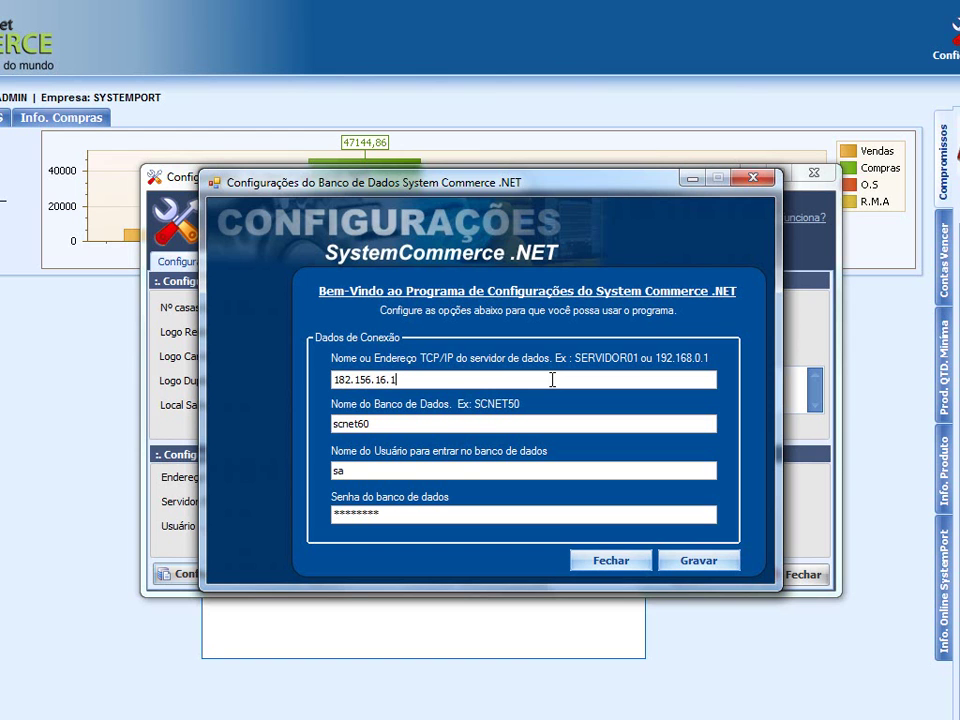
# Try servidor as the data server name, and restore the field to (local)
pyautogui.doubleClick(441, 383)
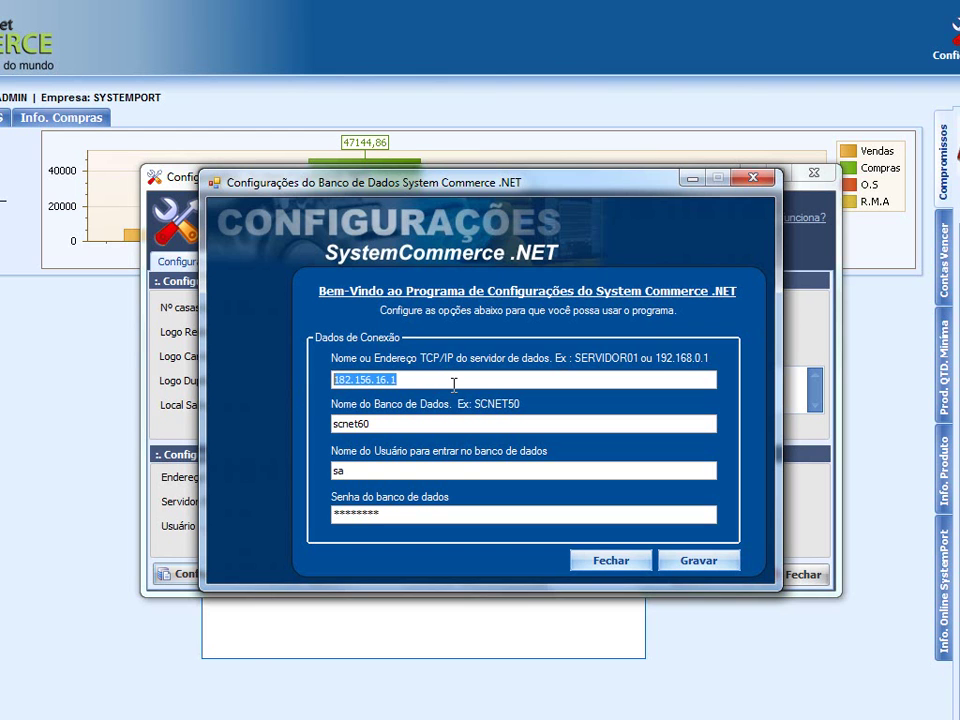
pyautogui.write('servidor')
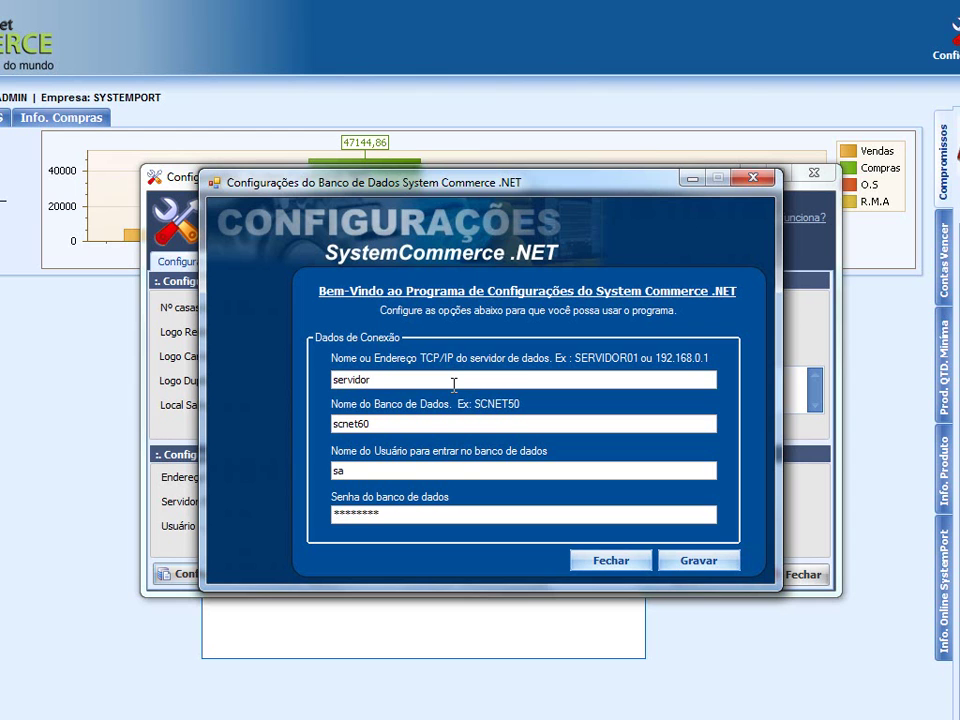
pyautogui.press('BackSpace')
pyautogui.press('BackSpace')
pyautogui.press('BackSpace')
pyautogui.press('BackSpace')
pyautogui.press('BackSpace')
pyautogui.press('BackSpace')
pyautogui.press('BackSpace')
pyautogui.press('BackSpace')
pyautogui.write('(local)')
# Check the database name, user name and password fields, and close the database settings without saving
pyautogui.moveTo(425, 424); pyautogui.dragTo(320, 423)
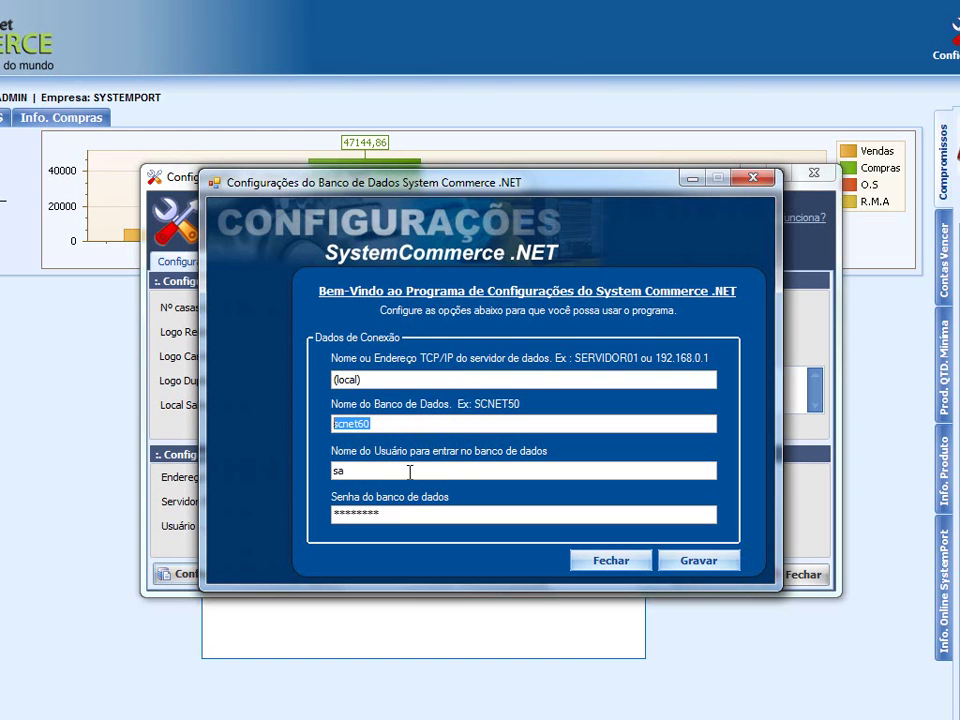
pyautogui.press('Tab')
pyautogui.press('Tab')
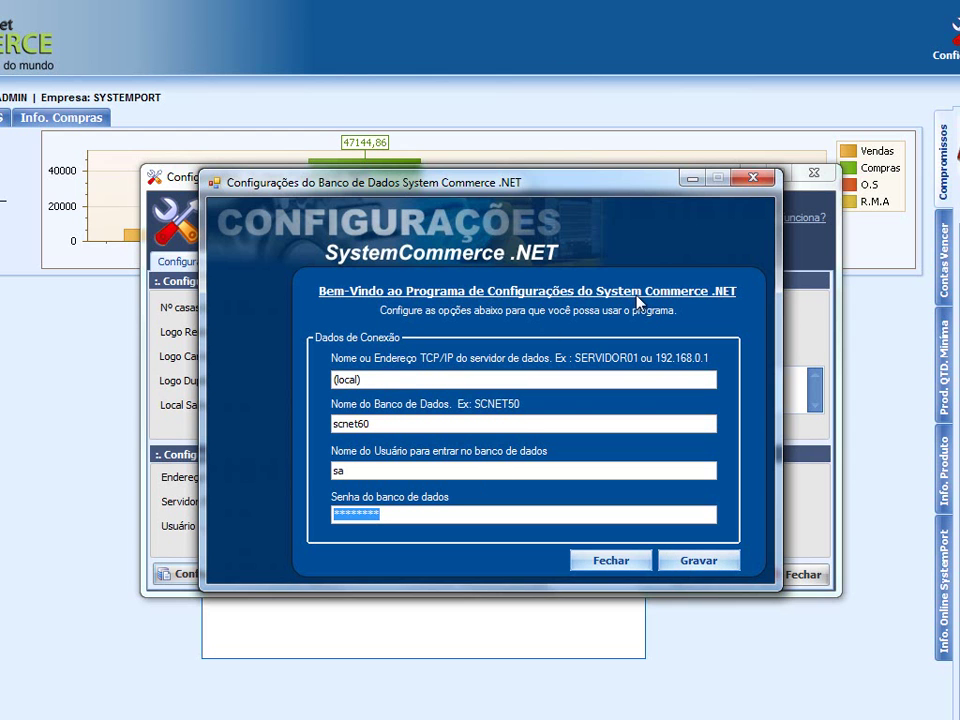
pyautogui.click(743, 186)
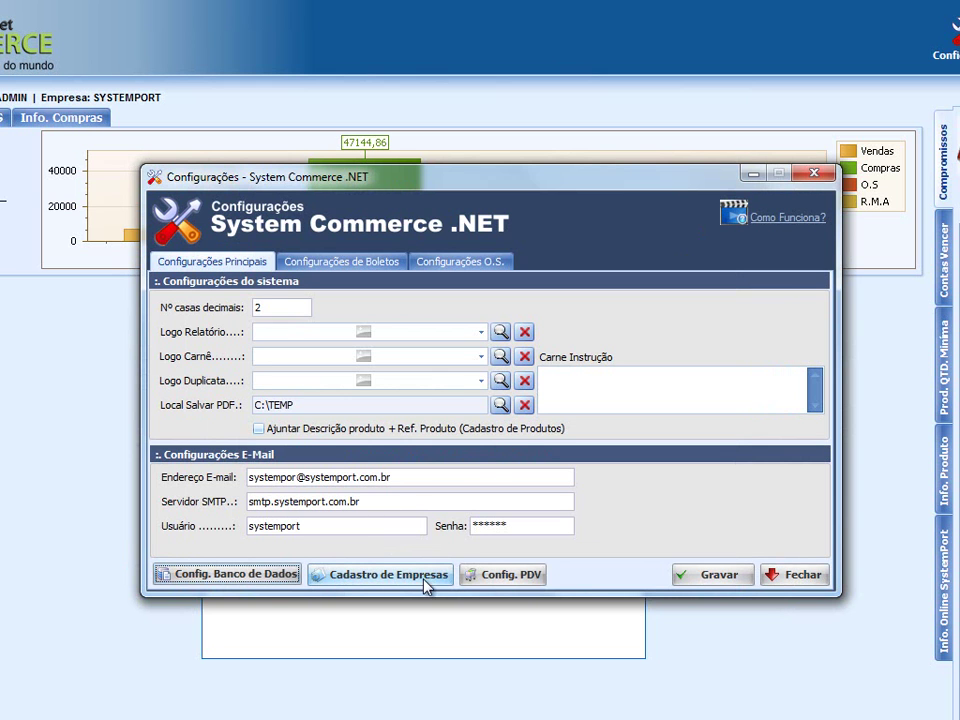
# Start a new company record with SYSTEMPORT MATRIZ as Razão Social, cancel it, and close the company registry
pyautogui.click(370, 585)
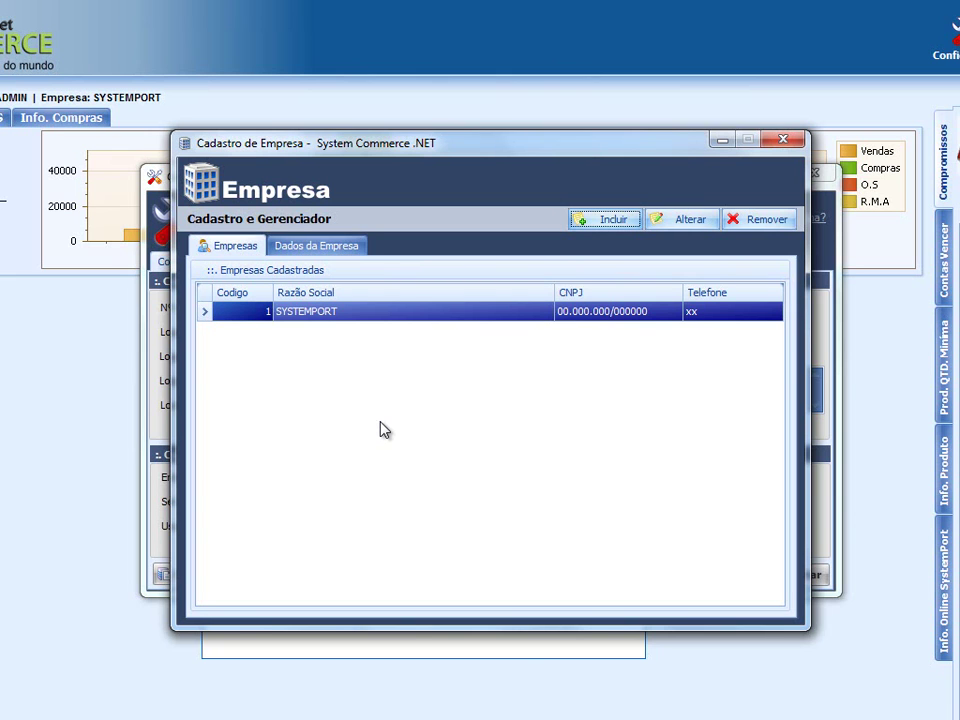
pyautogui.click(598, 225)
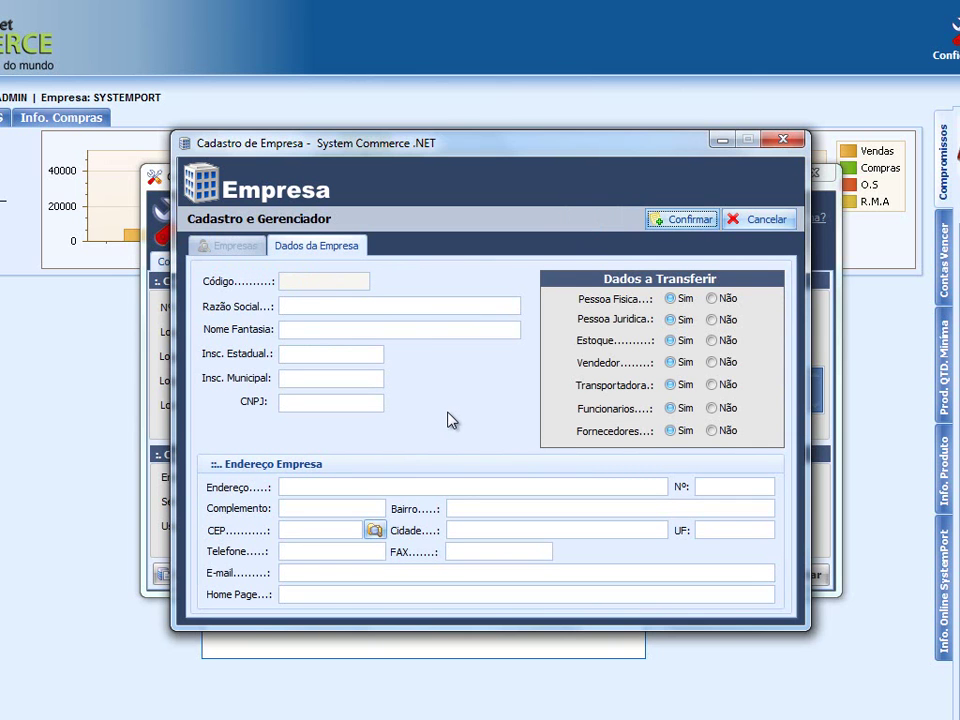
pyautogui.click(377, 309)
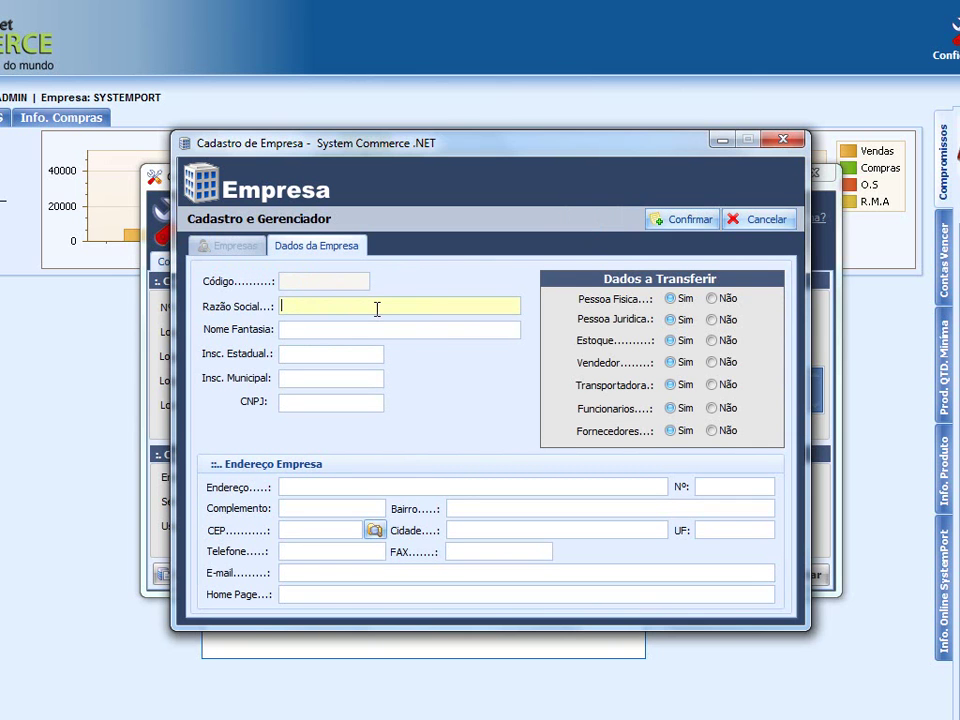
pyautogui.write('SYSTEMPOR')
pyautogui.write(' MATRIZ')
pyautogui.click(338, 307)
pyautogui.write('T')
pyautogui.click(770, 219)
pyautogui.click(251, 254)
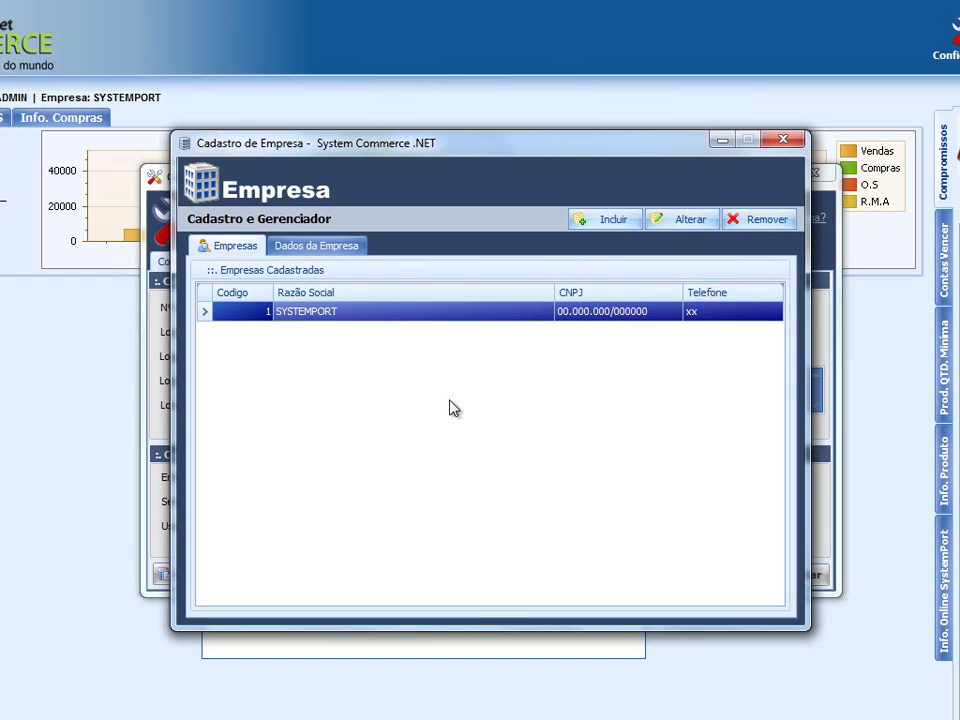
pyautogui.click(785, 140)
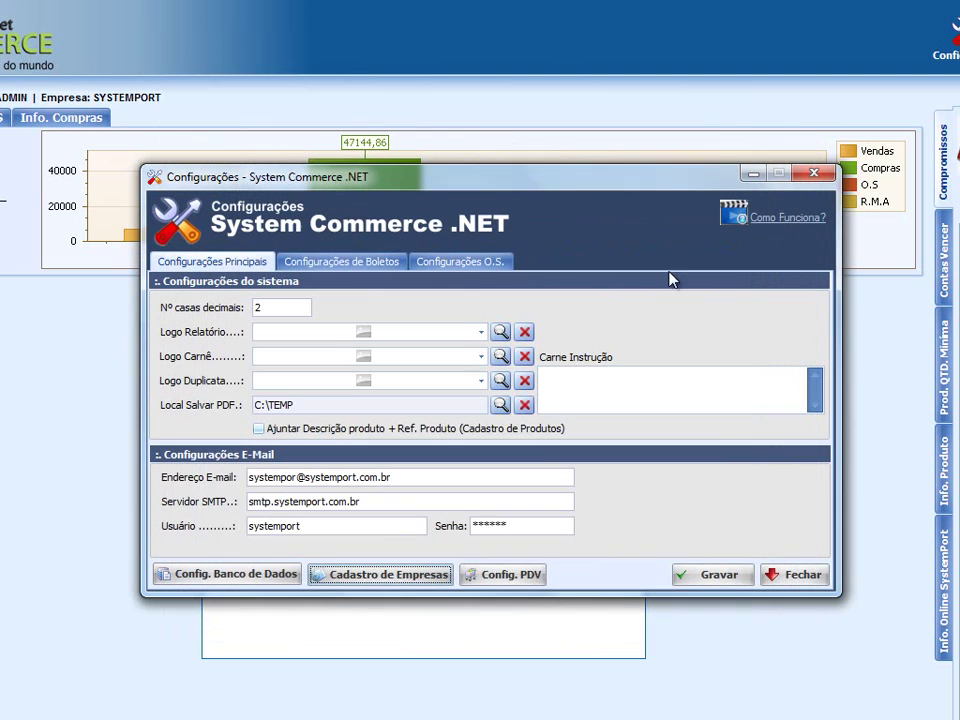
# Open the PDV configuration and list the registered checkout points by description
pyautogui.click(514, 578)
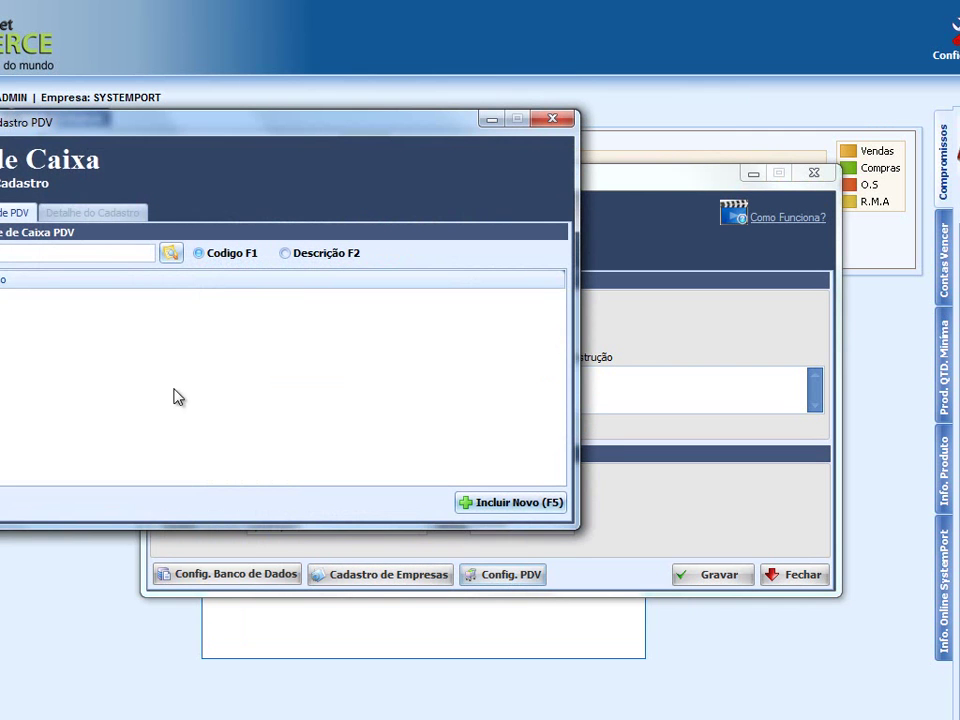
pyautogui.click(327, 257)
pyautogui.click(90, 247)
pyautogui.press('Return')
pyautogui.moveTo(165, 158); pyautogui.dragTo(430, 182)
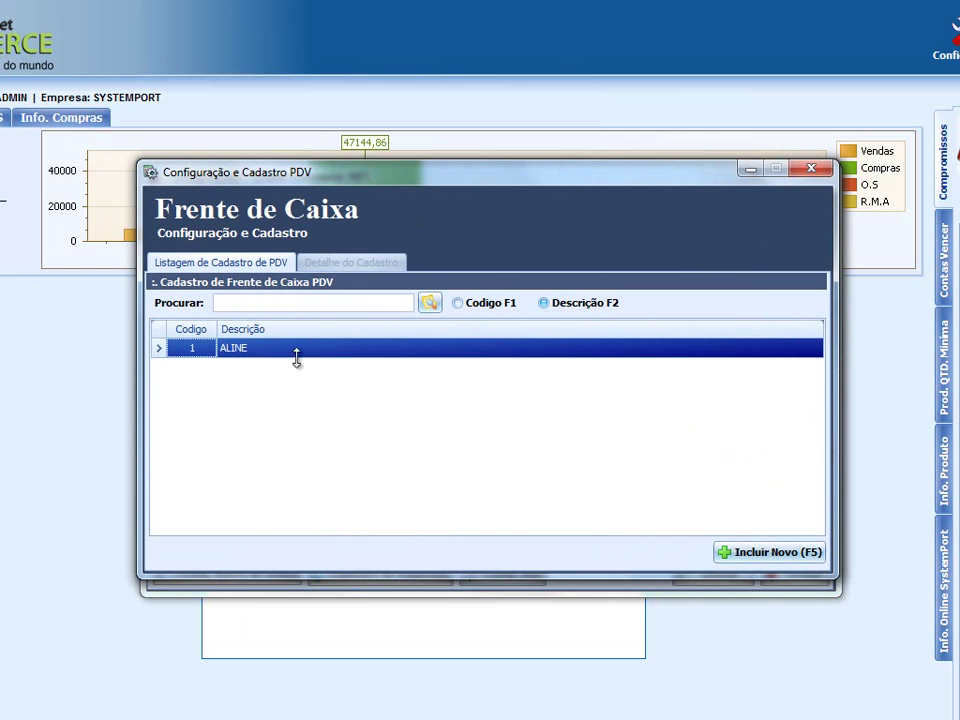
# Start a new PDV record described as EQUIP 1, and pick its default customer from a search for BAL
pyautogui.click(750, 554)
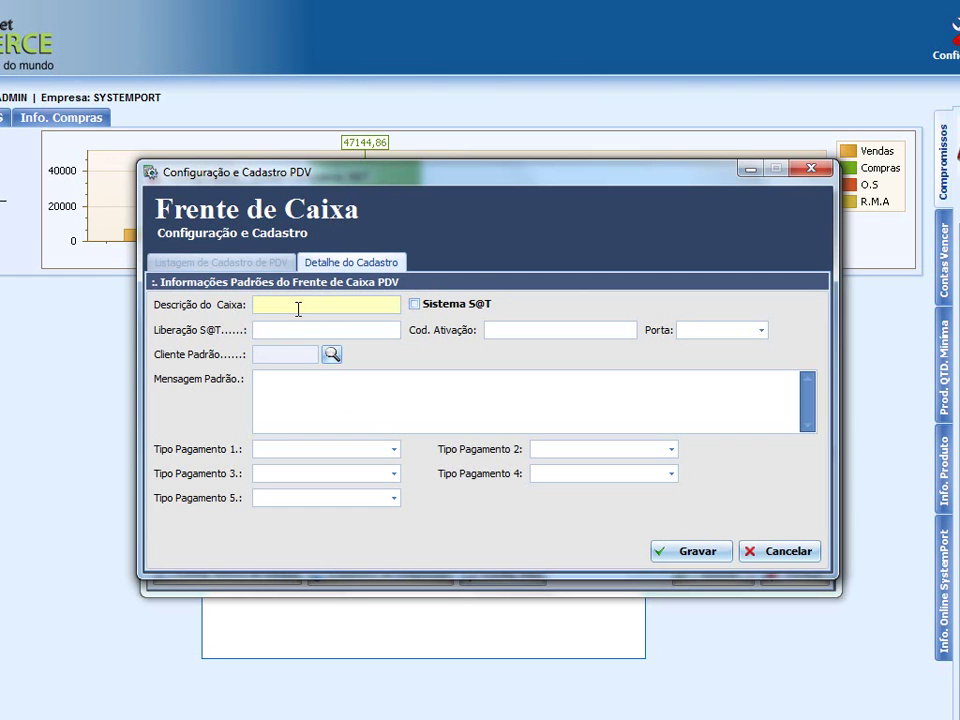
pyautogui.write('EQUIP 1')
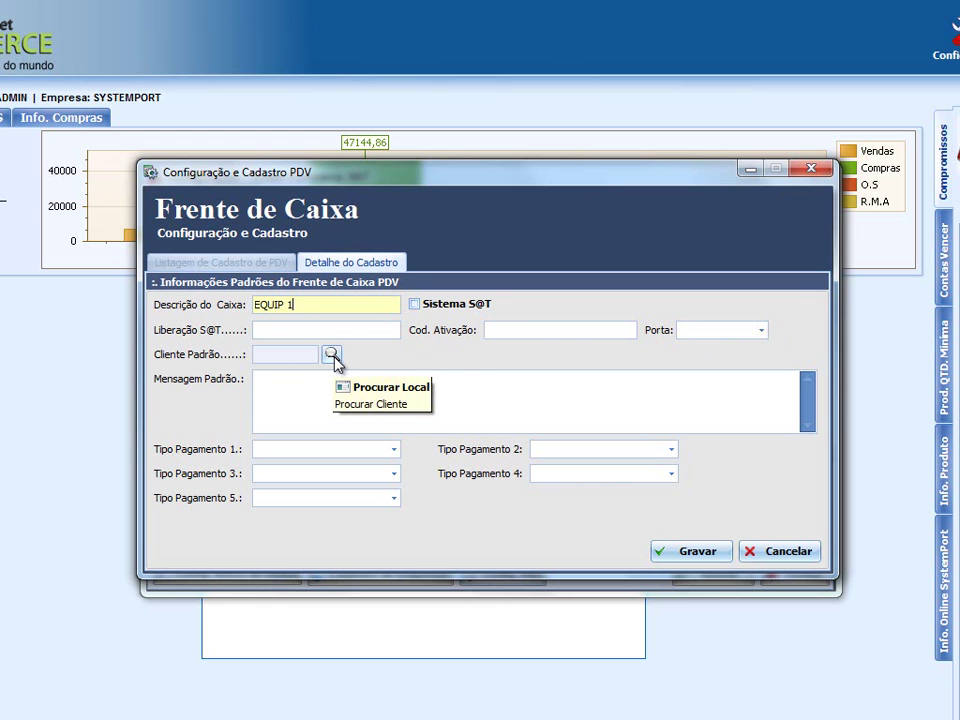
pyautogui.click(331, 355)
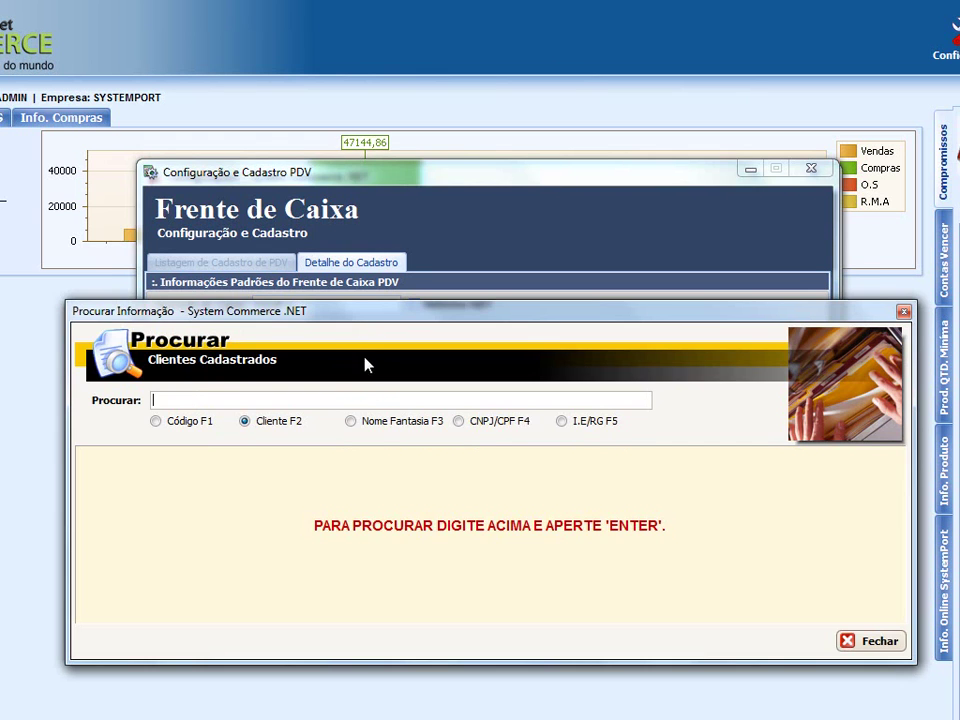
pyautogui.write('BAL')
pyautogui.press('Return')
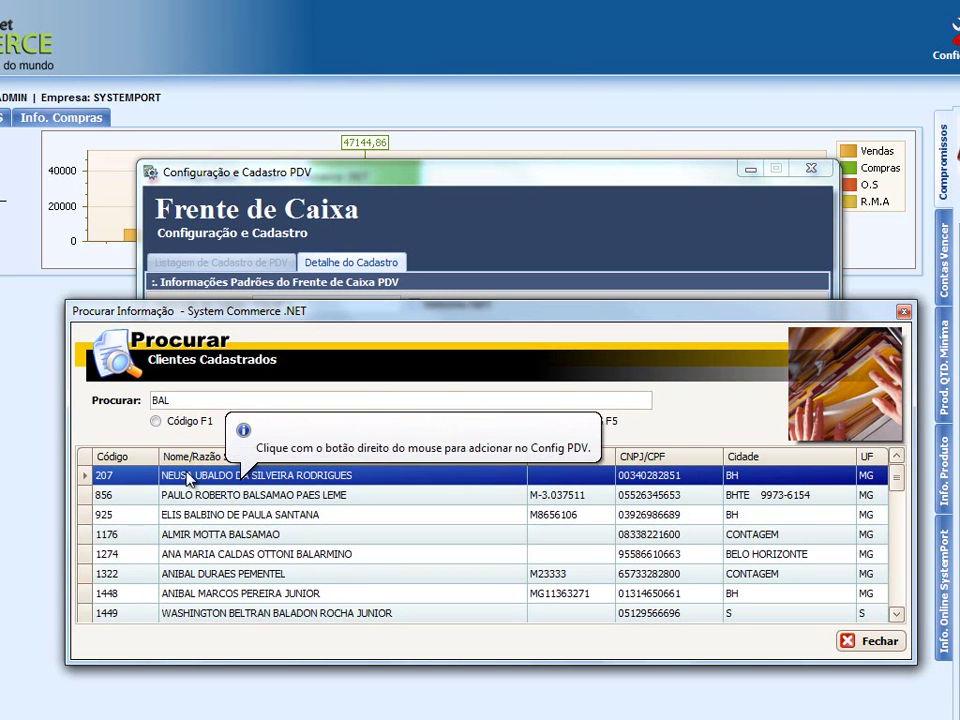
pyautogui.doubleClick(243, 478)
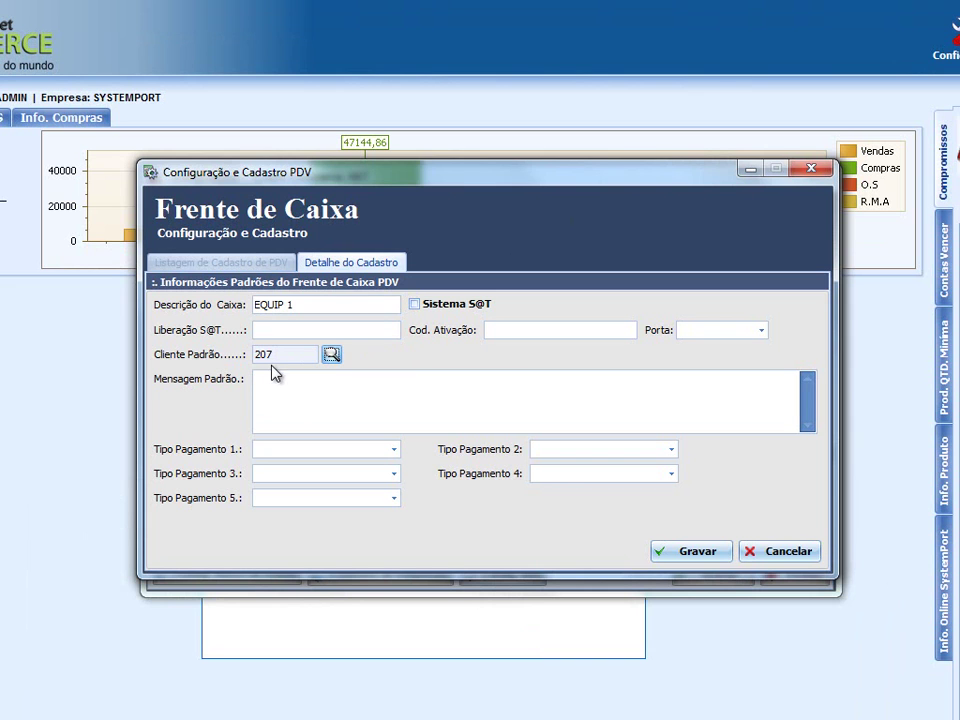
# Set payment types 1, 2 and 3 to BOLETO, DEPOSITO and CHEQUE, and close the PDV configuration without saving
pyautogui.click(322, 416)
pyautogui.click(332, 450)
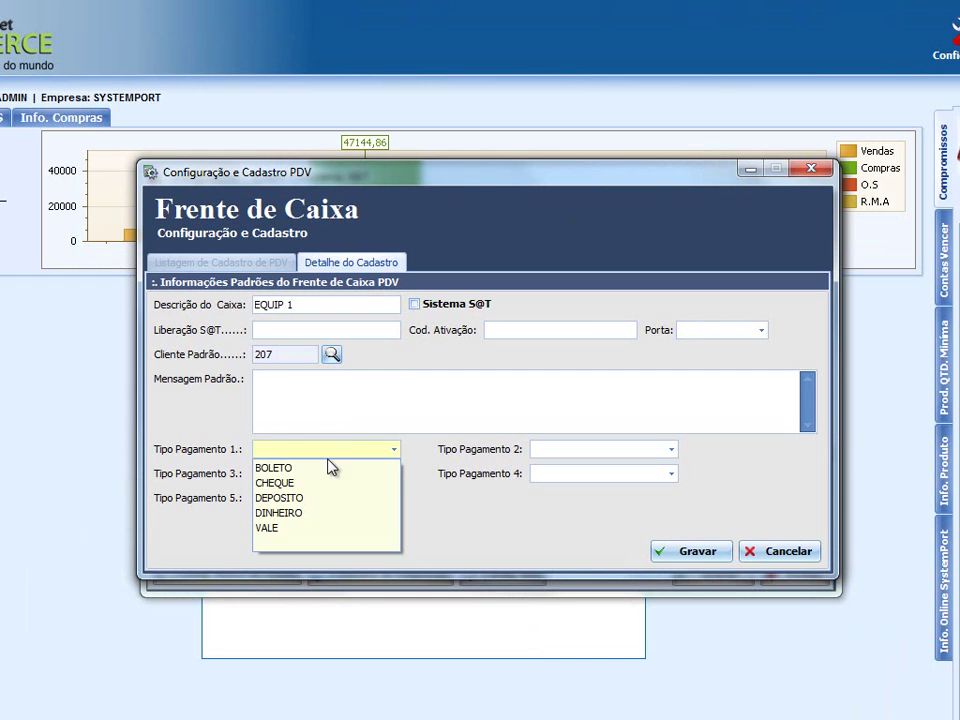
pyautogui.click(329, 466)
pyautogui.click(651, 450)
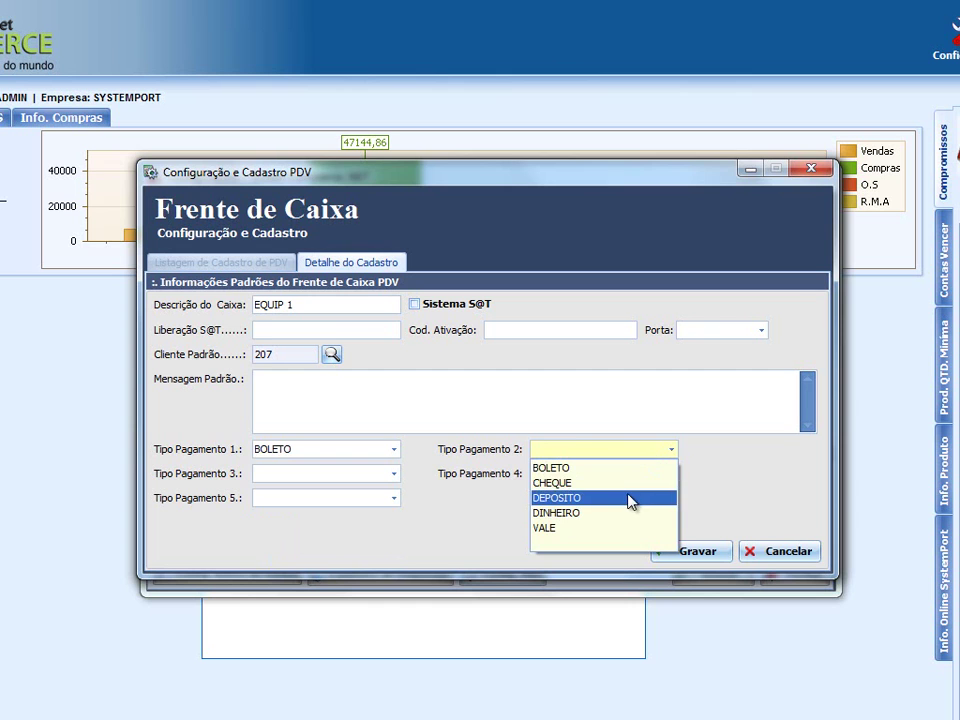
pyautogui.click(578, 497)
pyautogui.click(322, 474)
pyautogui.click(290, 506)
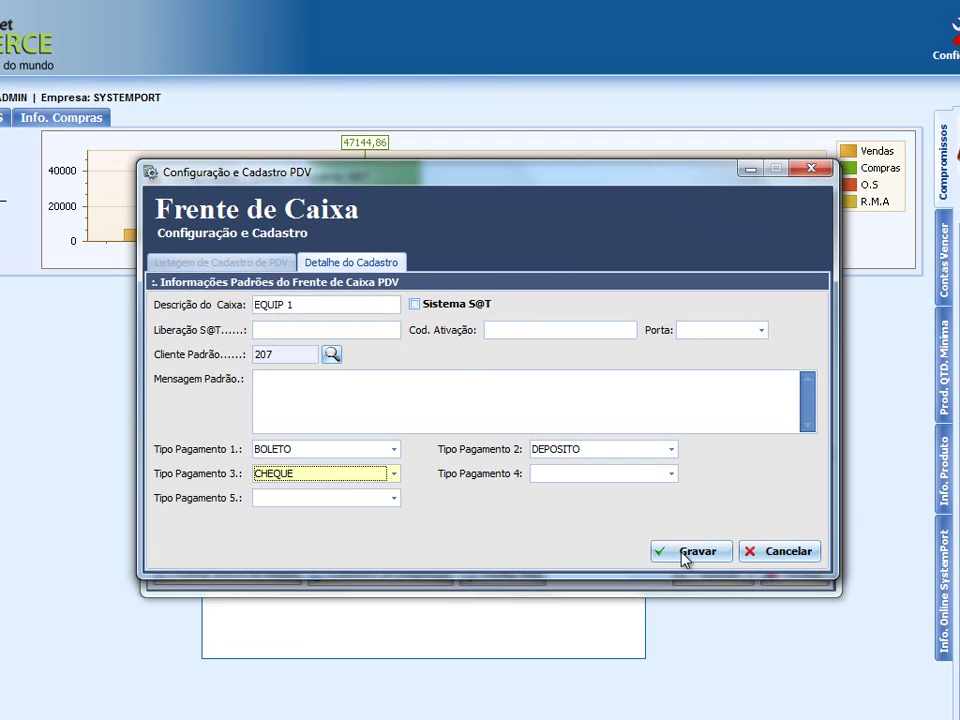
pyautogui.click(813, 173)
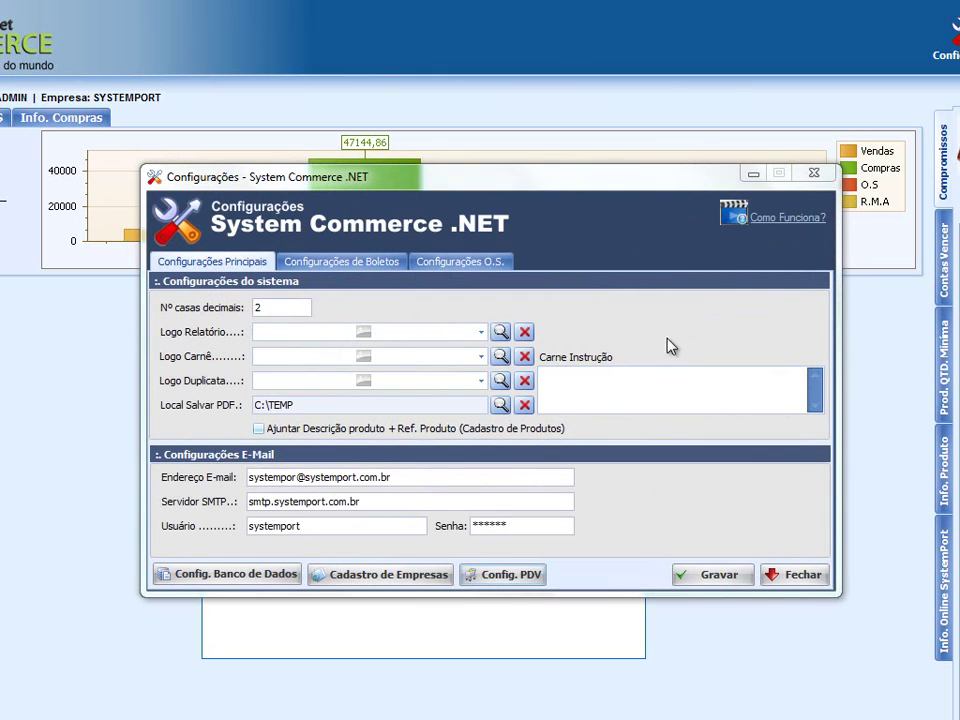